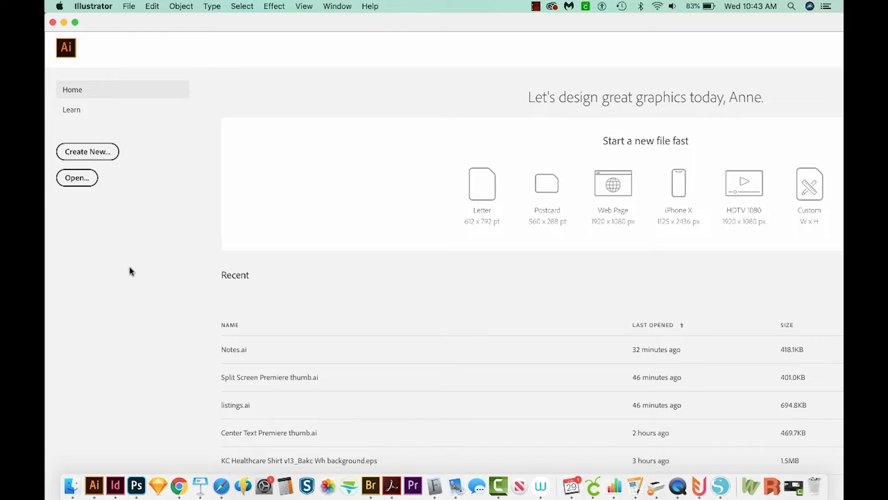
Step: Create a new print document from the Letter preset, 612 x 792 pt
{"action": "left_click", "coordinate": [91, 153]}
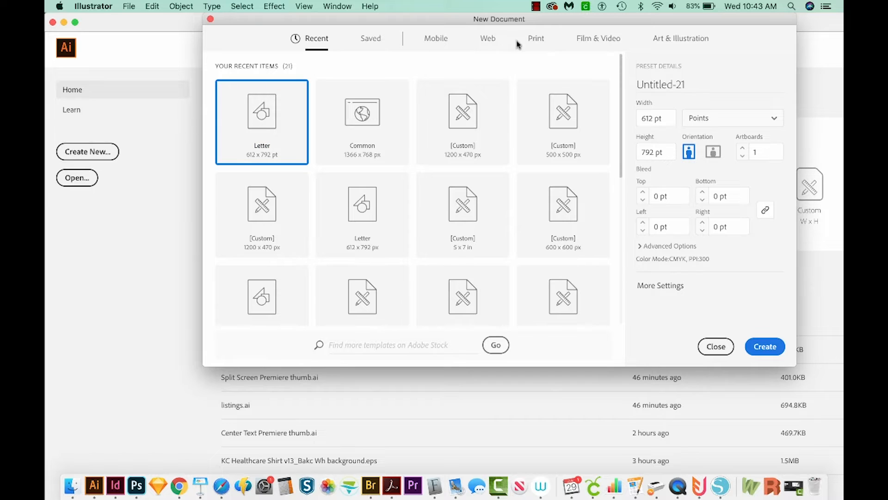
{"action": "left_click", "coordinate": [537, 40]}
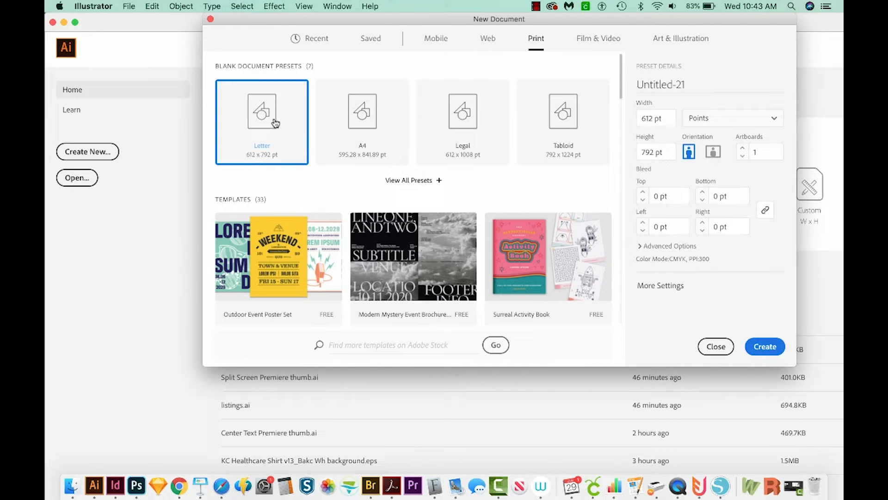
{"action": "left_click", "coordinate": [769, 350]}
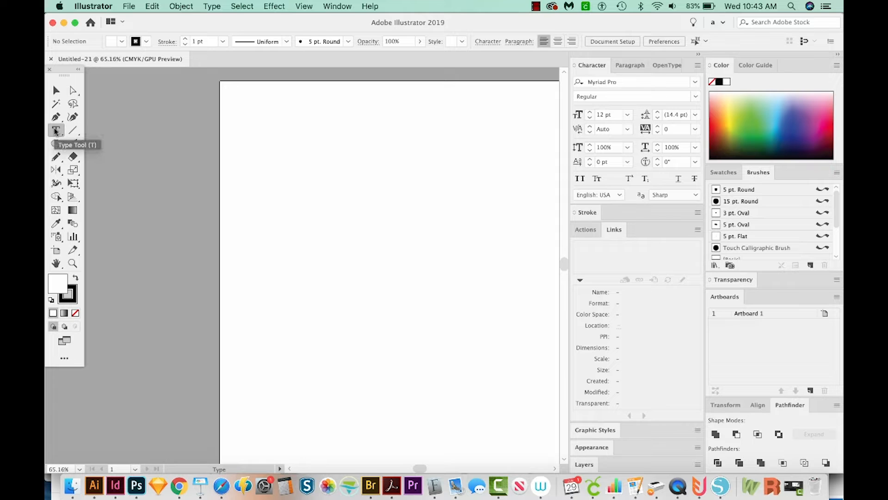
Step: Add the text DESIGN IS LIFE, enlarge it to about 43 pt and move it near the page's upper-left corner
{"action": "left_click", "coordinate": [319, 188]}
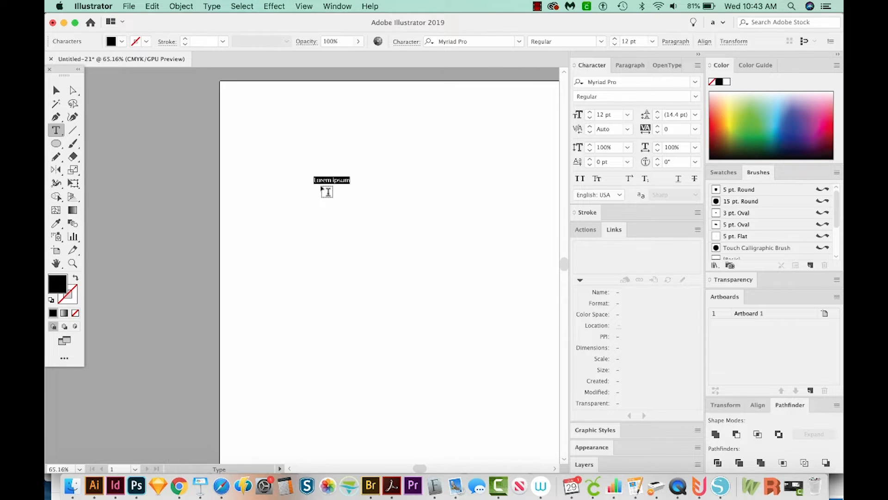
{"action": "type", "text": "DESIGN IS LIFE"}
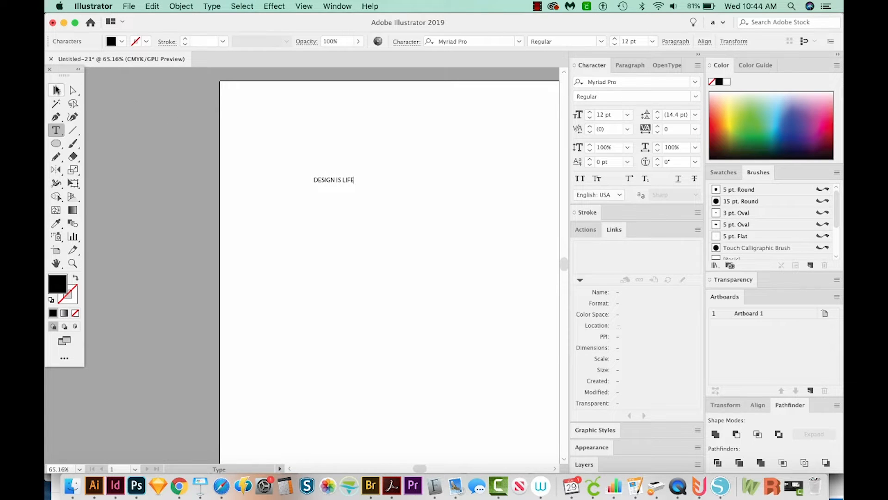
{"action": "left_click", "coordinate": [56, 91]}
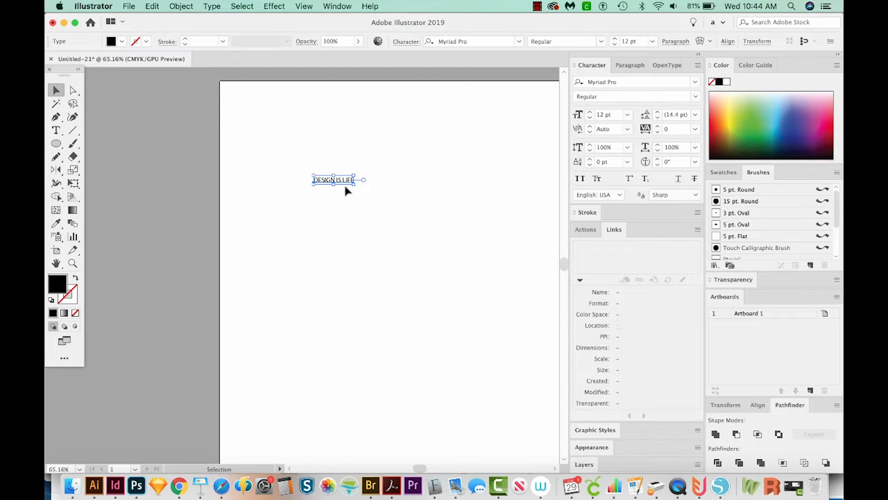
{"action": "left_click_drag", "start_coordinate": [354, 184], "coordinate": [456, 260]}
{"action": "left_click_drag", "start_coordinate": [376, 195], "coordinate": [329, 147]}
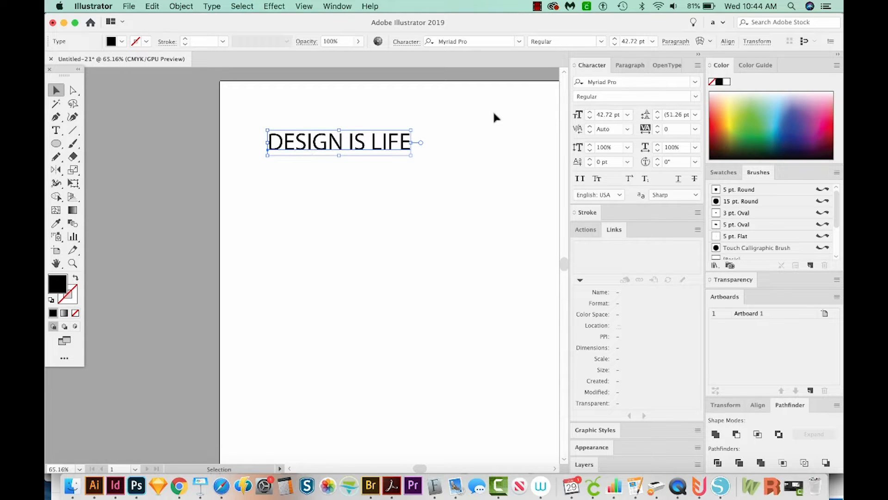
Step: Set the font of the DESIGN IS LIFE text to Impact
{"action": "left_click", "coordinate": [626, 83]}
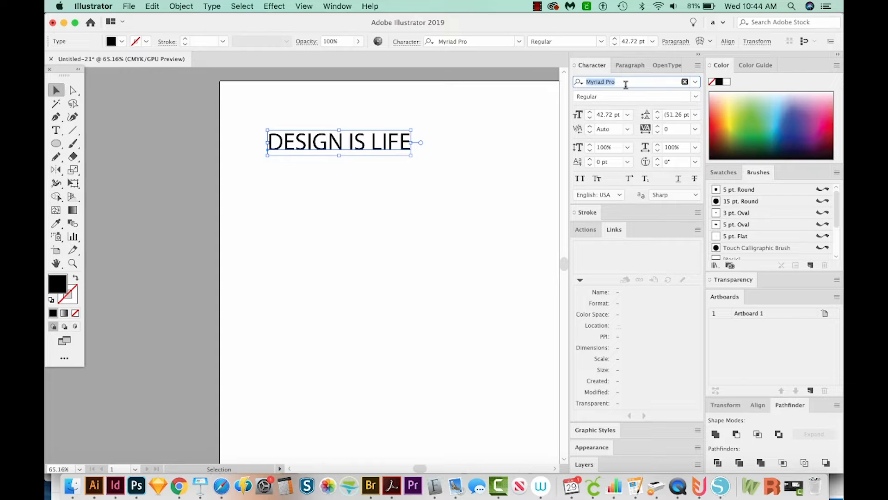
{"action": "type", "text": "Impac"}
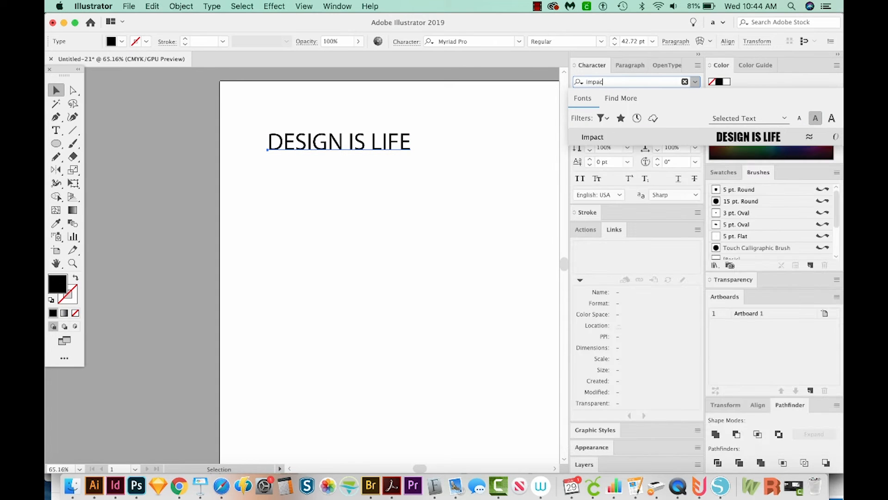
{"action": "type", "text": "t"}
{"action": "left_click", "coordinate": [639, 137]}
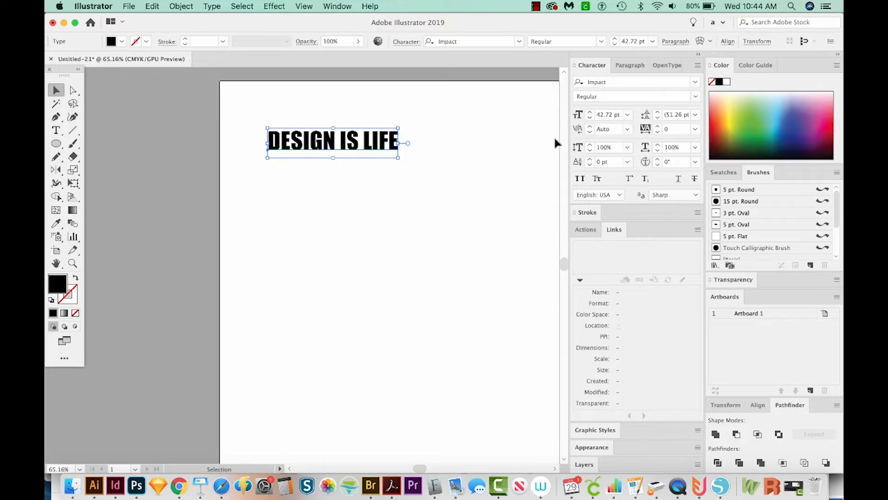
Step: Duplicate the DESIGN IS LIFE text twice horizontally to form a row of three evenly spaced copies
{"action": "left_click", "coordinate": [451, 201]}
{"action": "left_click_drag", "start_coordinate": [470, 195], "coordinate": [402, 195]}
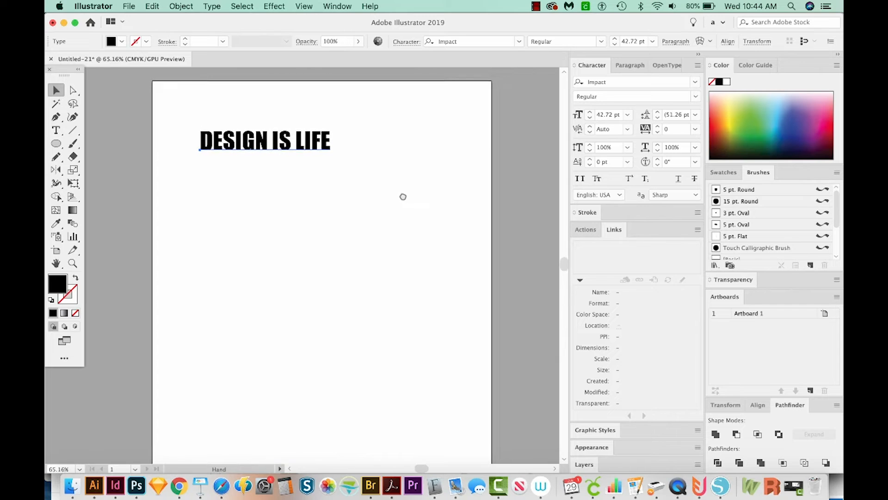
{"action": "left_click", "coordinate": [314, 146]}
{"action": "left_click_drag", "start_coordinate": [251, 144], "coordinate": [329, 131]}
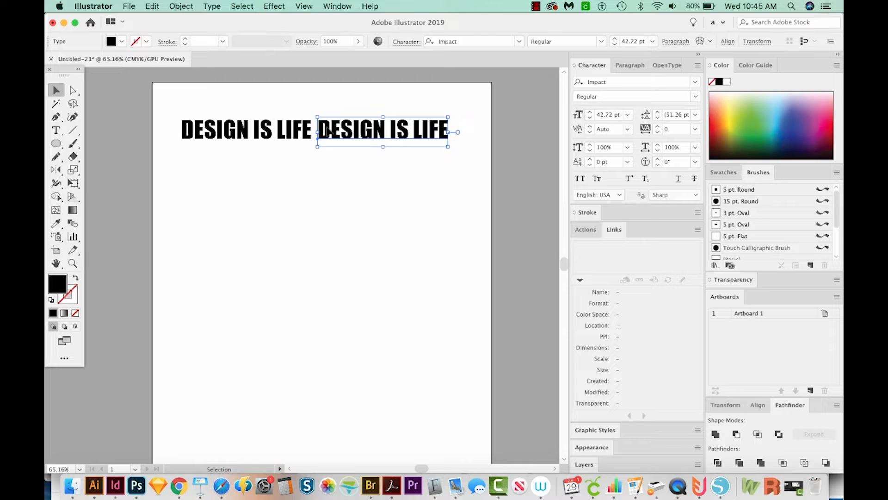
{"action": "key", "text": "a"}
{"action": "key", "text": "super+d"}
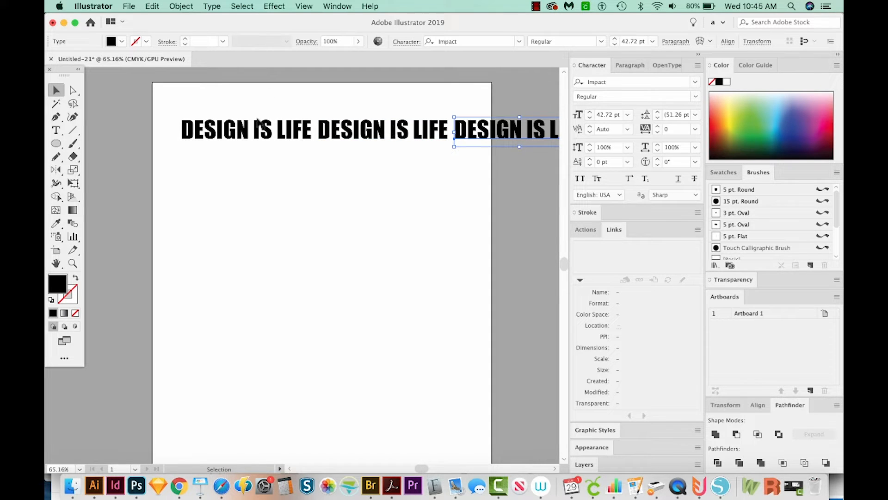
Step: Scale the row of three phrases down together to about 29 pt so it fits within the page width
{"action": "left_click_drag", "start_coordinate": [259, 96], "coordinate": [385, 196]}
{"action": "left_click_drag", "start_coordinate": [496, 143], "coordinate": [447, 132]}
{"action": "left_click_drag", "start_coordinate": [340, 94], "coordinate": [464, 109]}
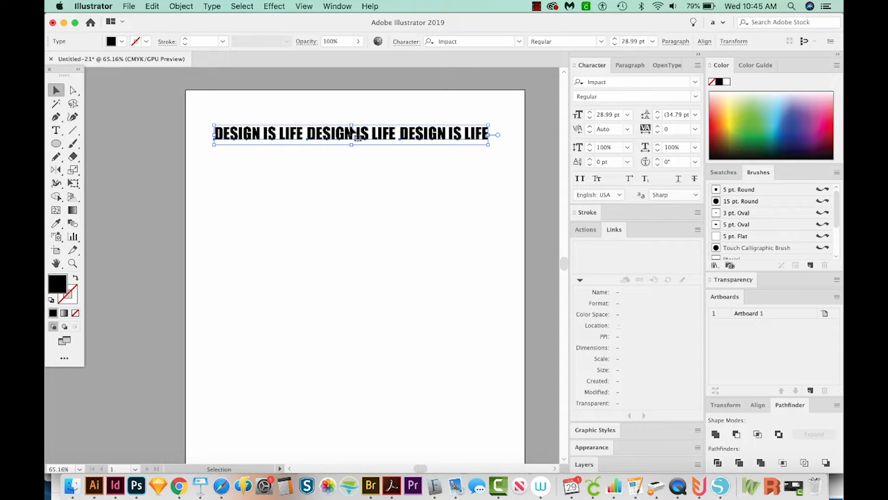
Step: Duplicate the text row straight down until there are four tightly stacked rows, and select the whole text block
{"action": "left_click_drag", "start_coordinate": [327, 133], "coordinate": [329, 150]}
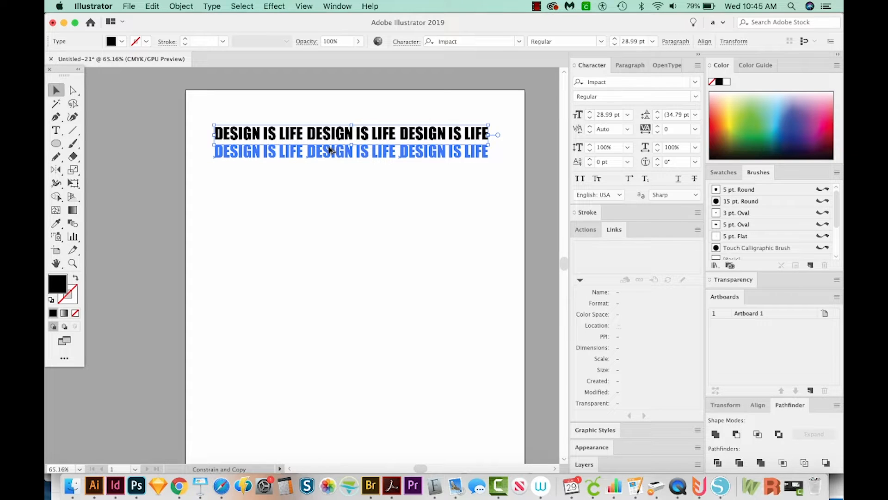
{"action": "left_click_drag", "start_coordinate": [329, 149], "coordinate": [330, 149]}
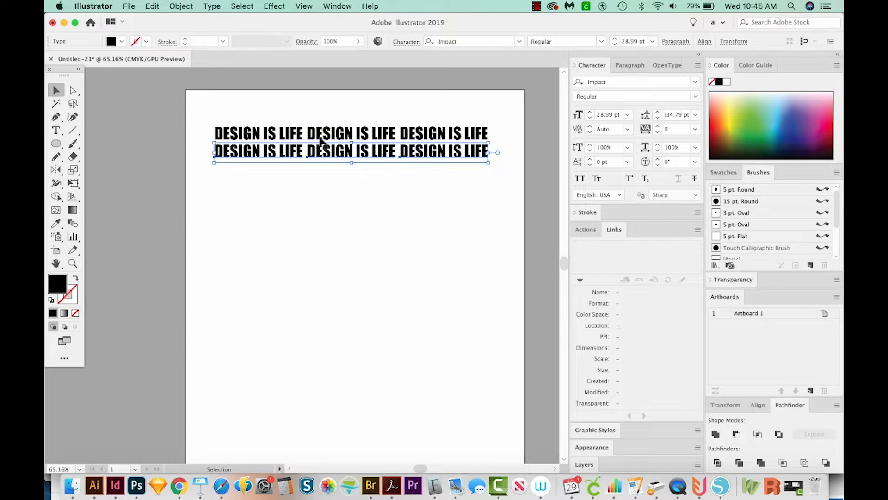
{"action": "key", "text": "super+d"}
{"action": "key", "text": "super+d"}
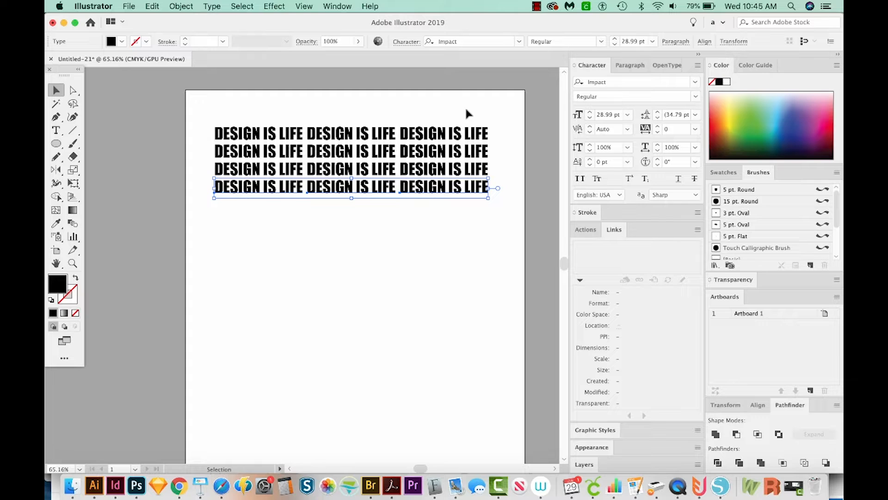
{"action": "left_click_drag", "start_coordinate": [466, 111], "coordinate": [242, 227]}
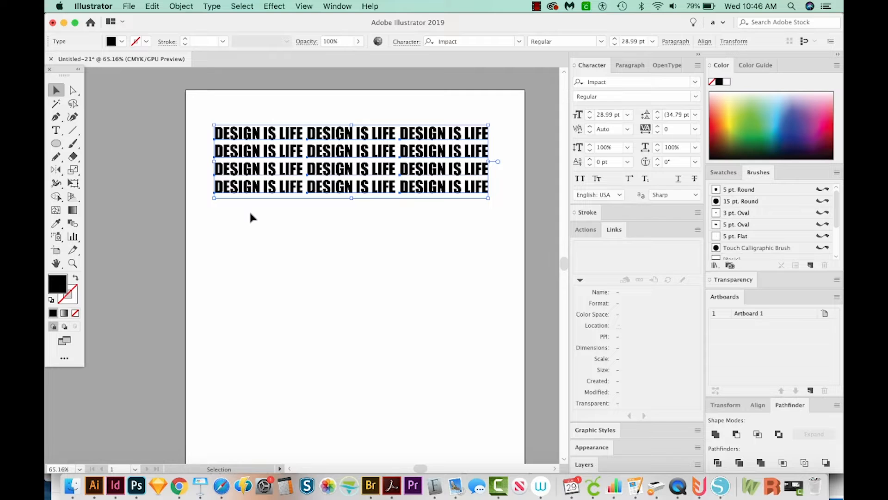
Step: Draw a small circle below the text block and move it down into the empty area of the page
{"action": "key", "text": "l"}
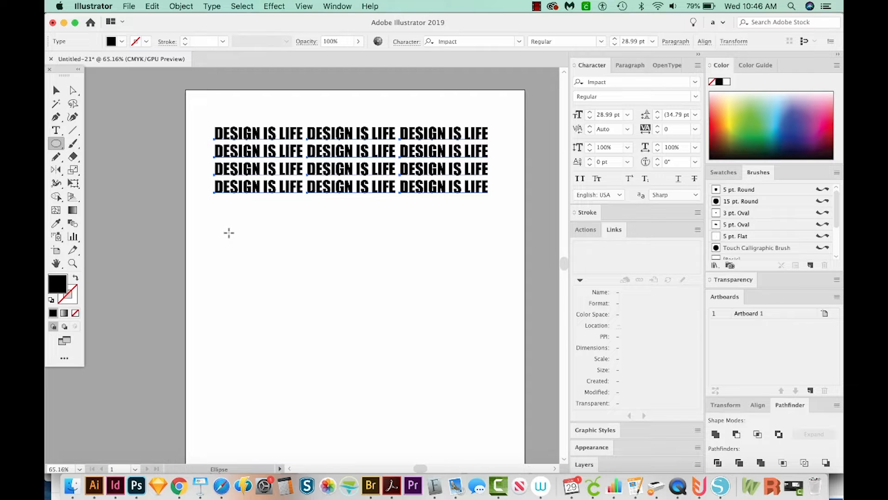
{"action": "left_click_drag", "start_coordinate": [229, 233], "coordinate": [249, 261]}
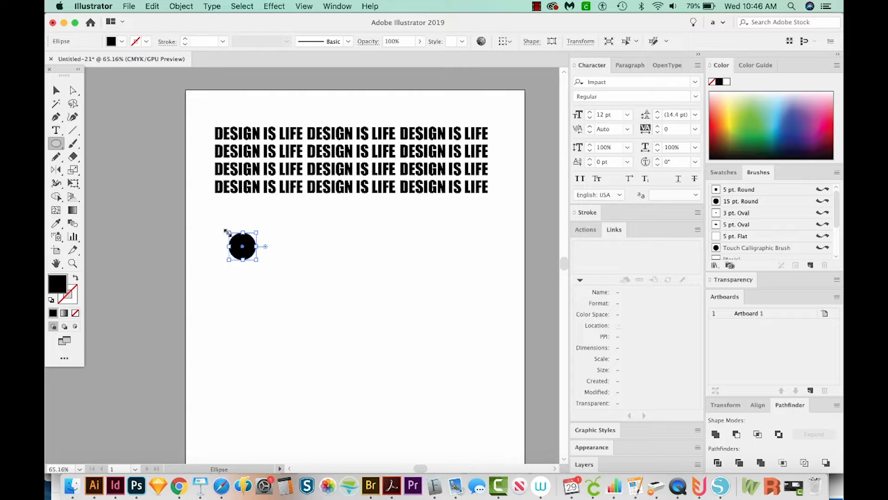
{"action": "key", "text": "v"}
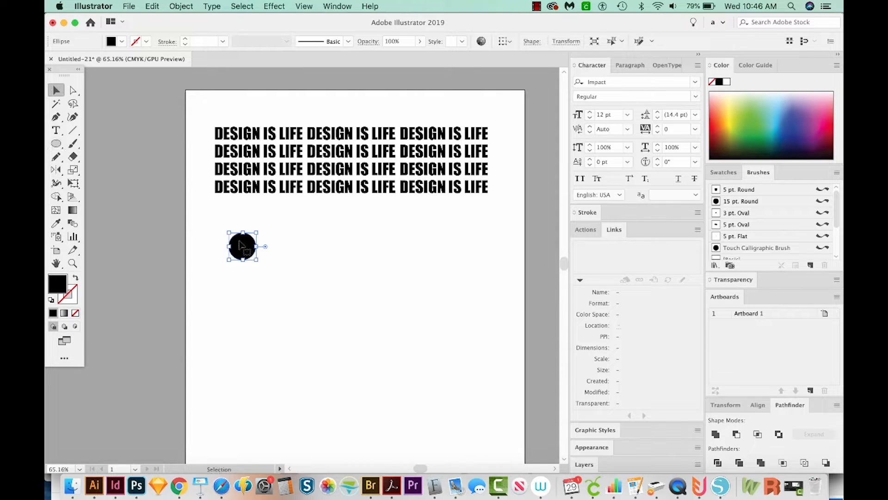
{"action": "left_click_drag", "start_coordinate": [239, 247], "coordinate": [255, 310]}
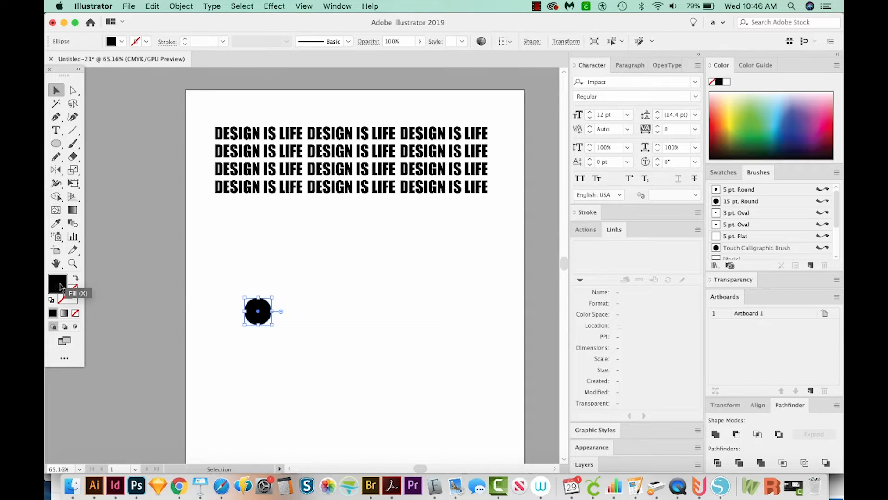
Step: Fill the circle with light cyan, 85f9f9
{"action": "double_click", "coordinate": [58, 283]}
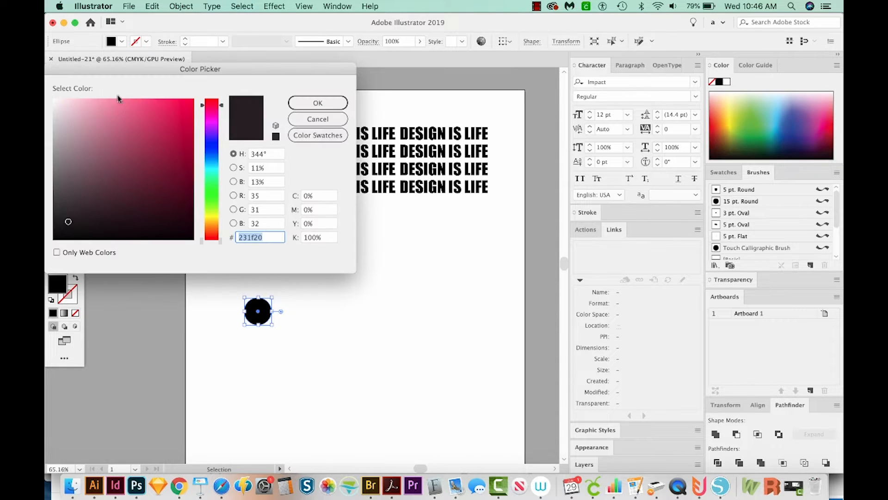
{"action": "left_click", "coordinate": [212, 170]}
{"action": "left_click_drag", "start_coordinate": [110, 105], "coordinate": [119, 102]}
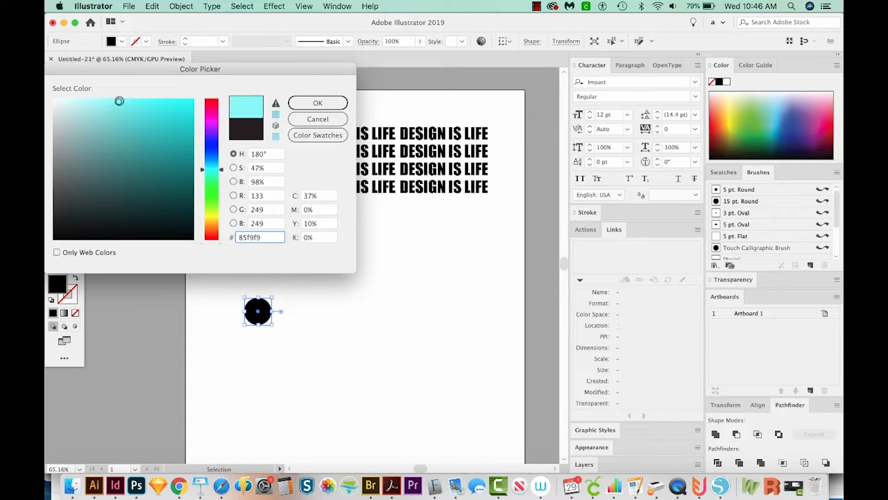
{"action": "left_click", "coordinate": [321, 100]}
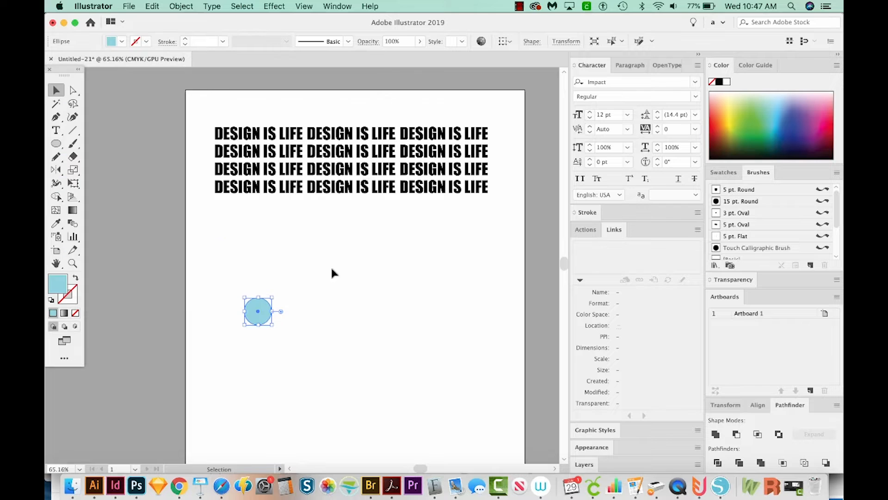
Step: Start a 3D Revolve effect on the circle with preview on and an offset of 86 pt from the left edge
{"action": "left_click", "coordinate": [274, 6]}
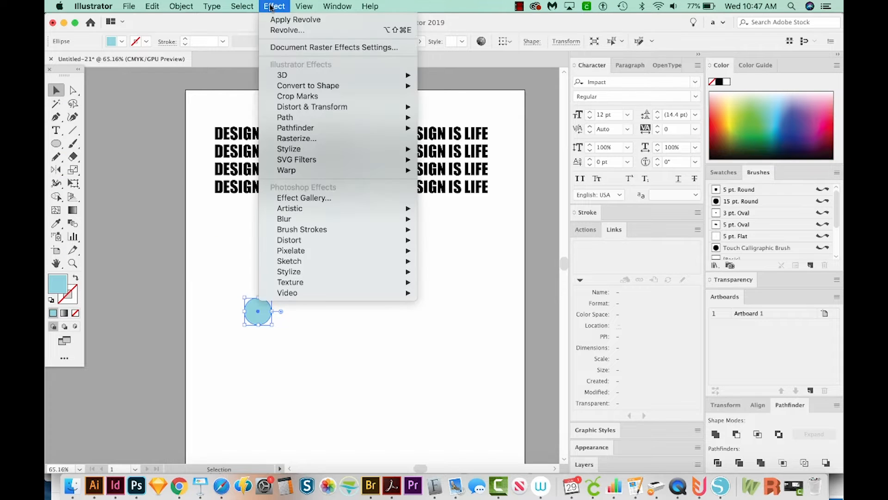
{"action": "mouse_move", "coordinate": [303, 77]}
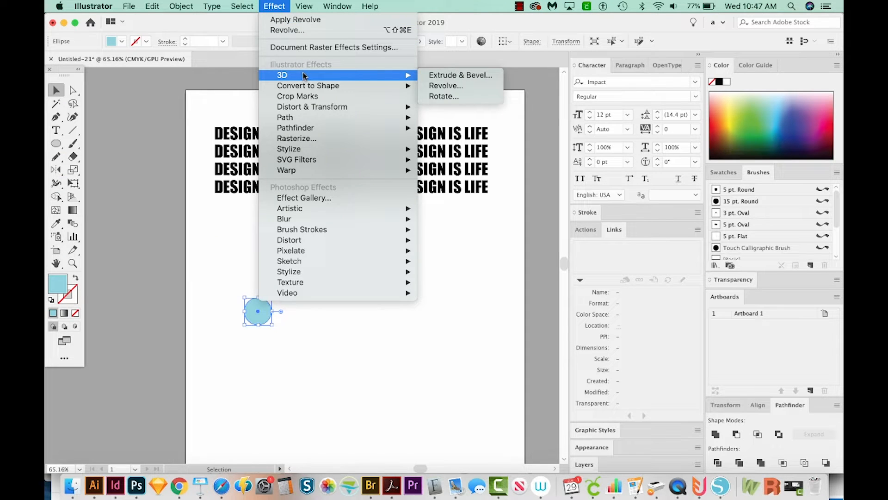
{"action": "left_click", "coordinate": [445, 86]}
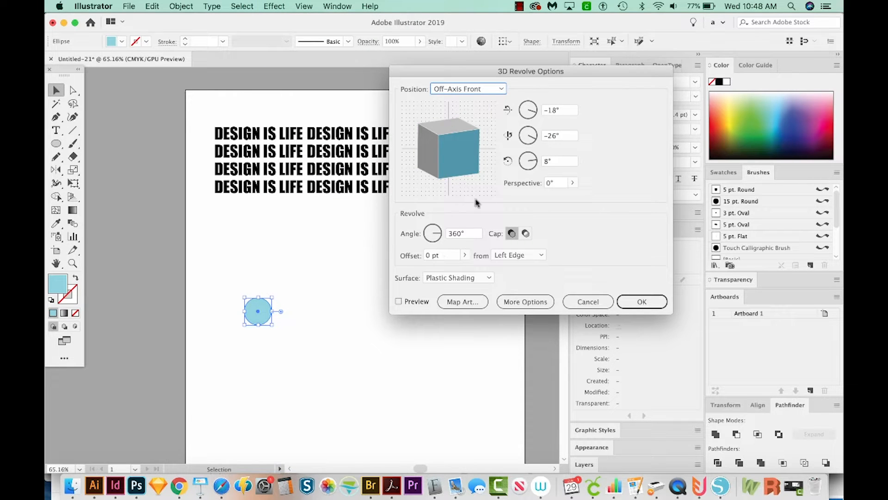
{"action": "left_click", "coordinate": [465, 255]}
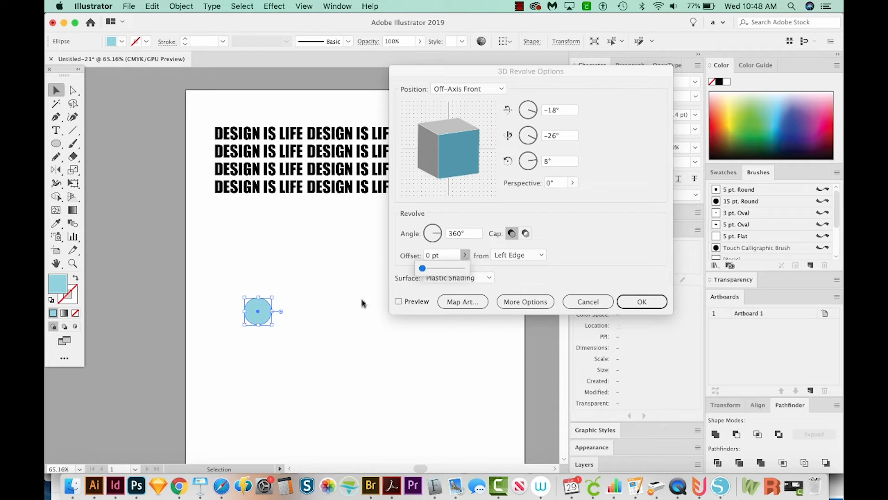
{"action": "left_click", "coordinate": [397, 301]}
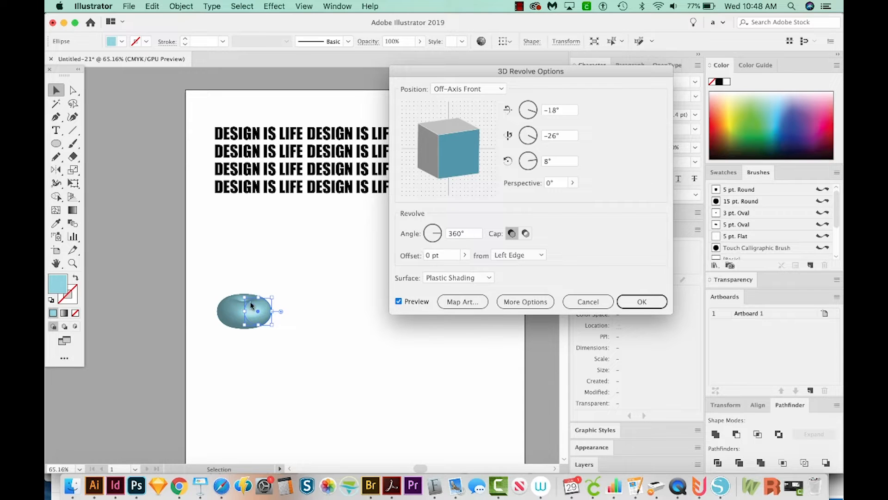
{"action": "left_click", "coordinate": [466, 256]}
{"action": "left_click_drag", "start_coordinate": [424, 271], "coordinate": [427, 273]}
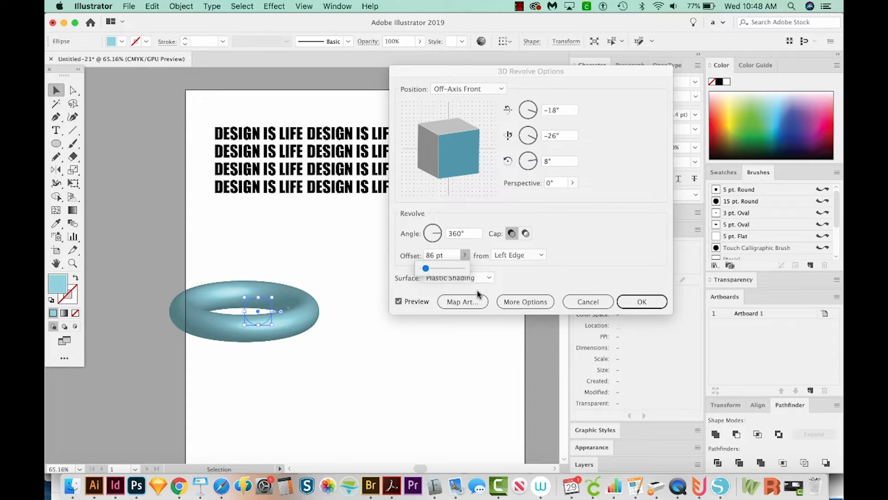
Step: Set the revolved ring's rotation to 44° about X, 57° about Y and 9° about Z, and its offset to 60 pt
{"action": "left_click", "coordinate": [534, 106]}
{"action": "left_click_drag", "start_coordinate": [531, 108], "coordinate": [531, 118]}
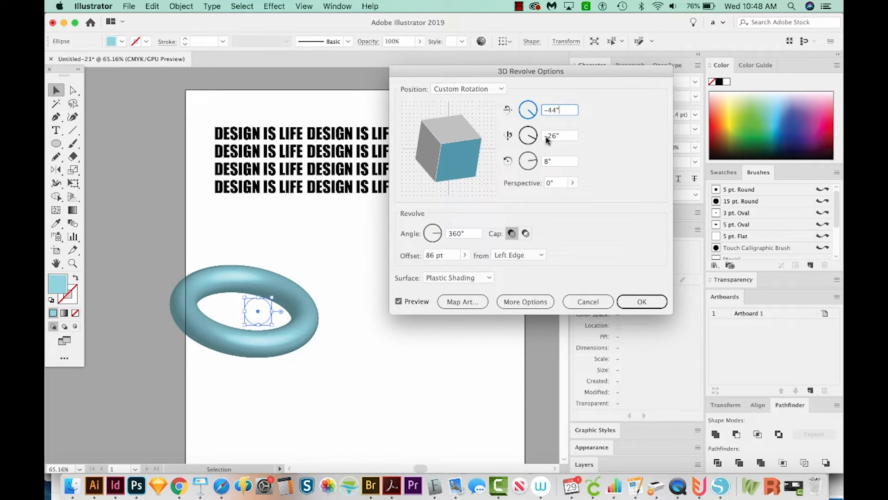
{"action": "left_click_drag", "start_coordinate": [535, 140], "coordinate": [542, 134]}
{"action": "left_click_drag", "start_coordinate": [535, 132], "coordinate": [542, 111]}
{"action": "left_click", "coordinate": [536, 160]}
{"action": "key", "text": "BackSpace"}
{"action": "key", "text": "Tab"}
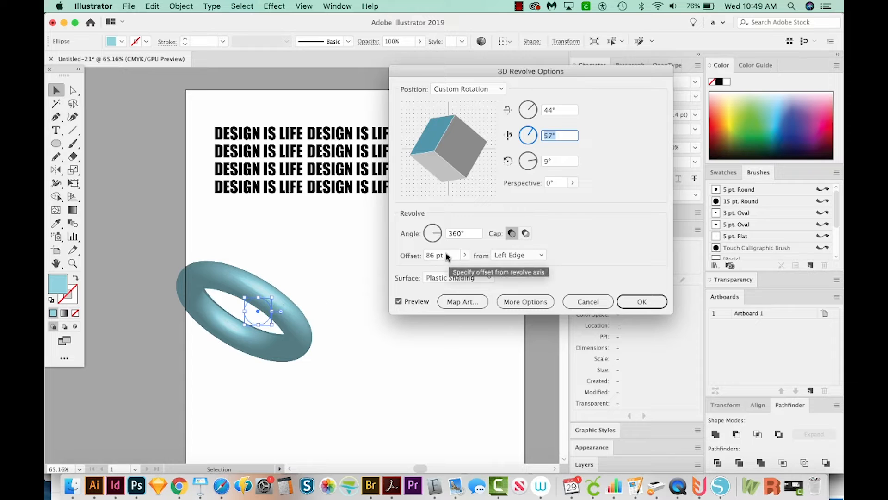
{"action": "left_click", "coordinate": [434, 254]}
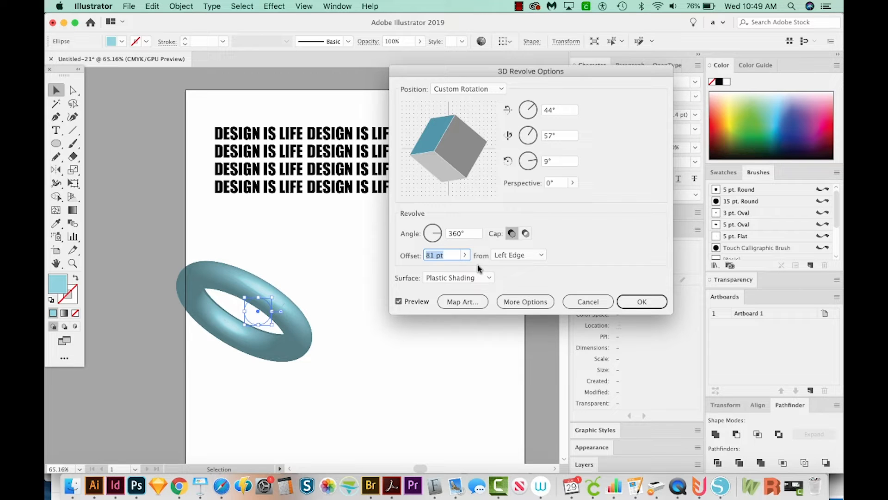
{"action": "type", "text": "60"}
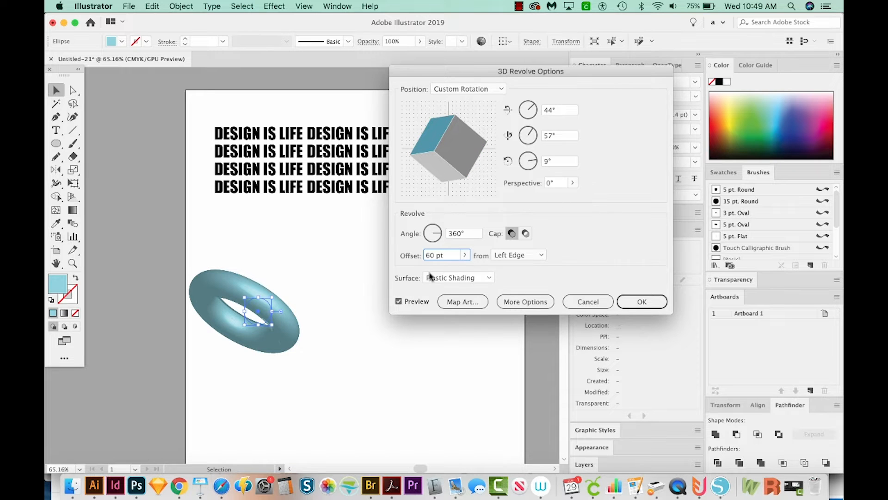
Step: Apply the 3D Revolve effect to the circle
{"action": "left_click", "coordinate": [644, 305]}
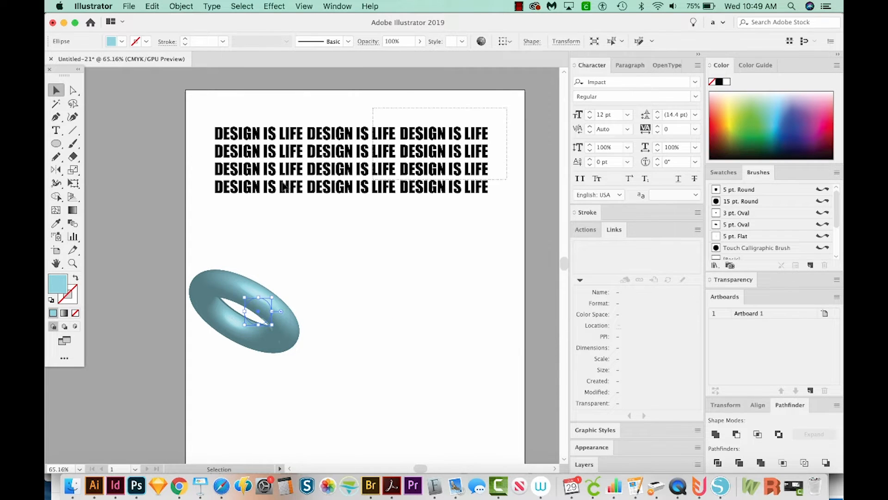
Step: Save the DESIGN IS LIFE text block as a dynamic symbol named New Symbol with export type Graphic
{"action": "left_click", "coordinate": [238, 202]}
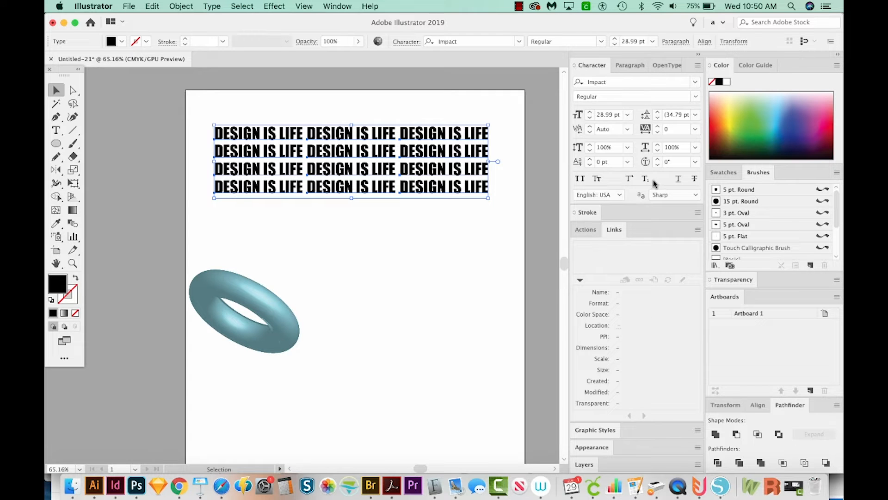
{"action": "left_click", "coordinate": [340, 7]}
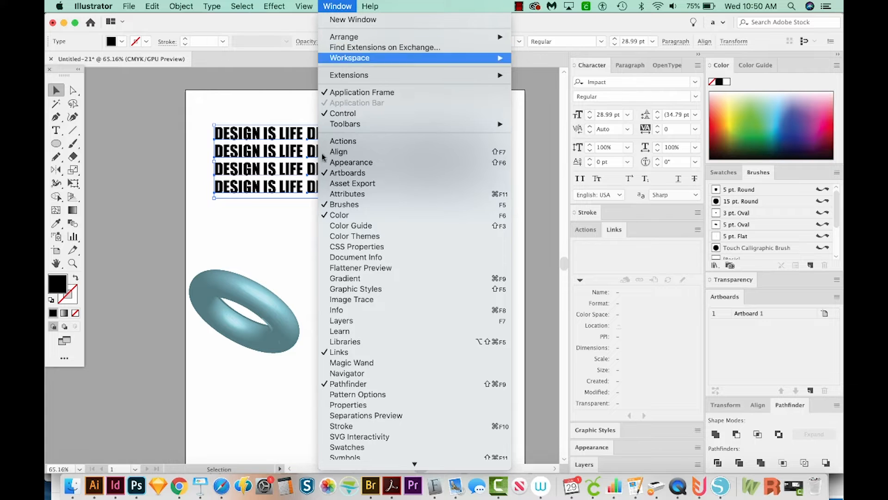
{"action": "mouse_move", "coordinate": [339, 467]}
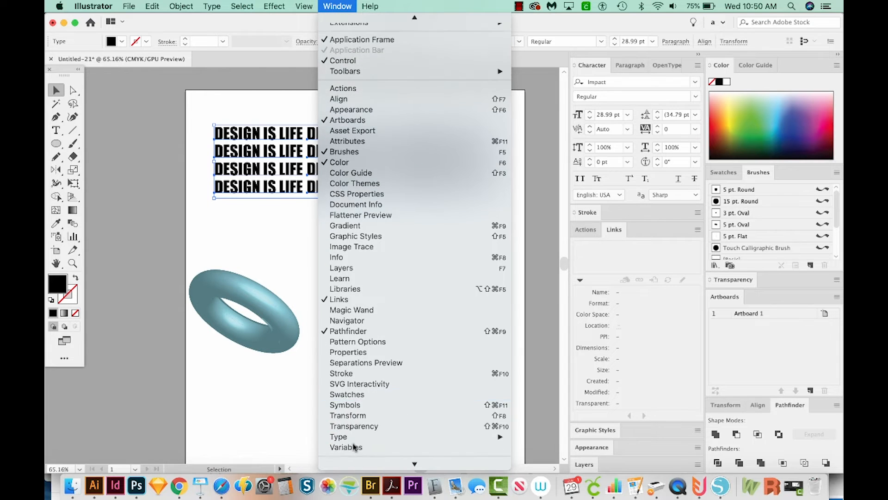
{"action": "left_click", "coordinate": [366, 405]}
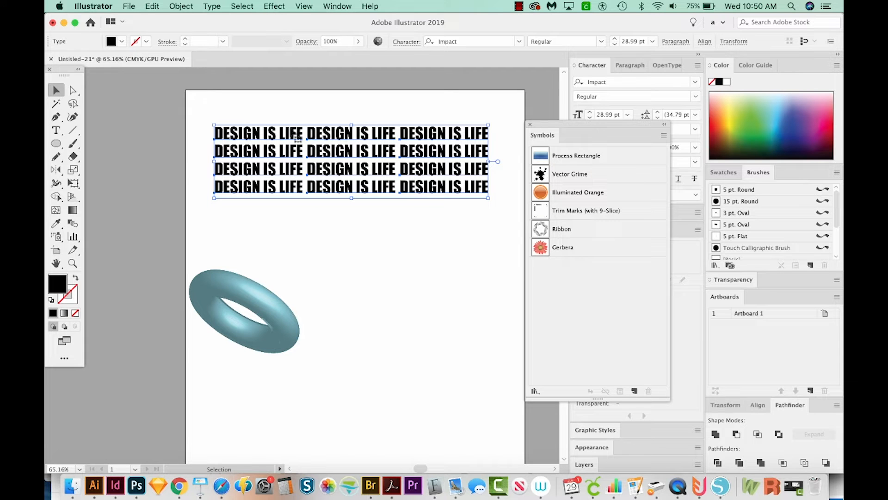
{"action": "left_click_drag", "start_coordinate": [249, 138], "coordinate": [539, 272]}
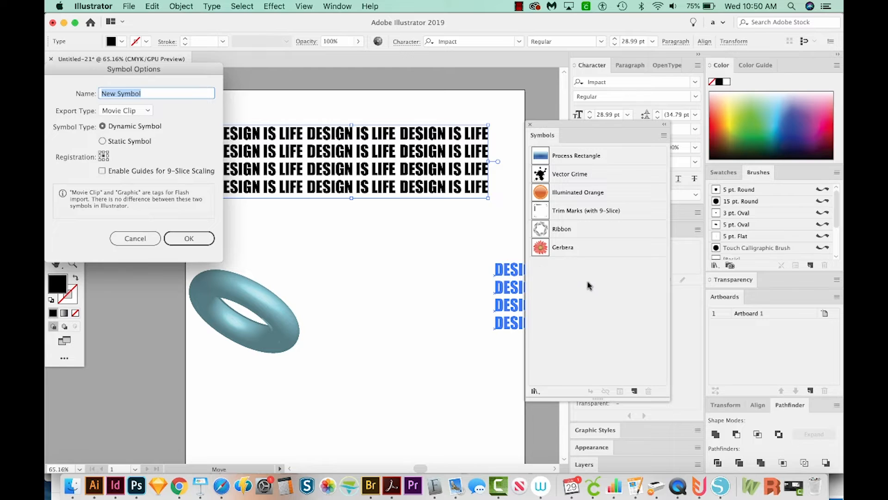
{"action": "left_click", "coordinate": [125, 111]}
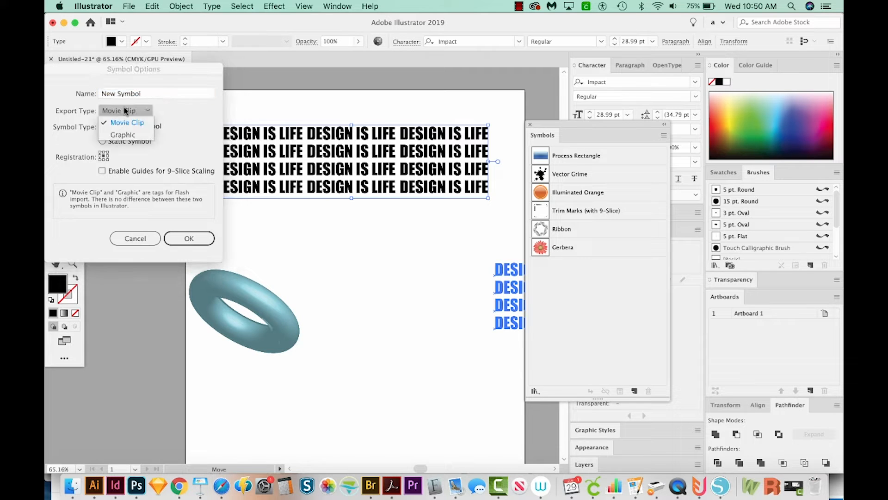
{"action": "left_click", "coordinate": [132, 135]}
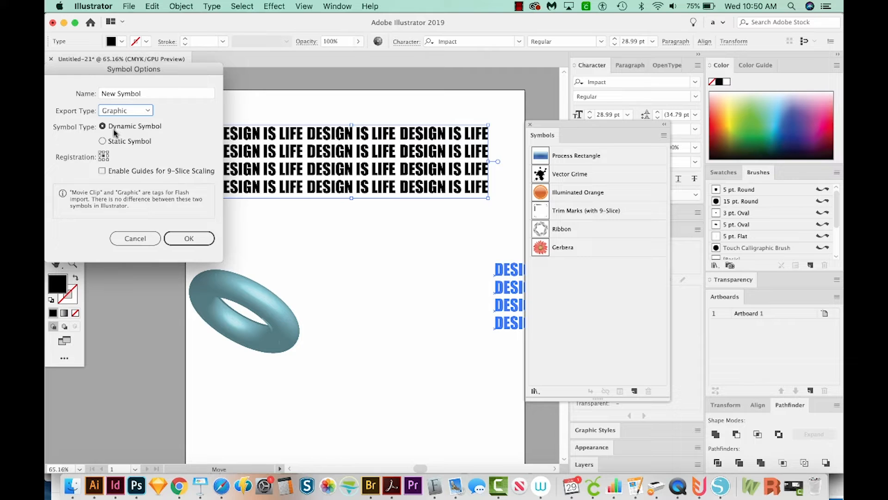
{"action": "left_click", "coordinate": [187, 239]}
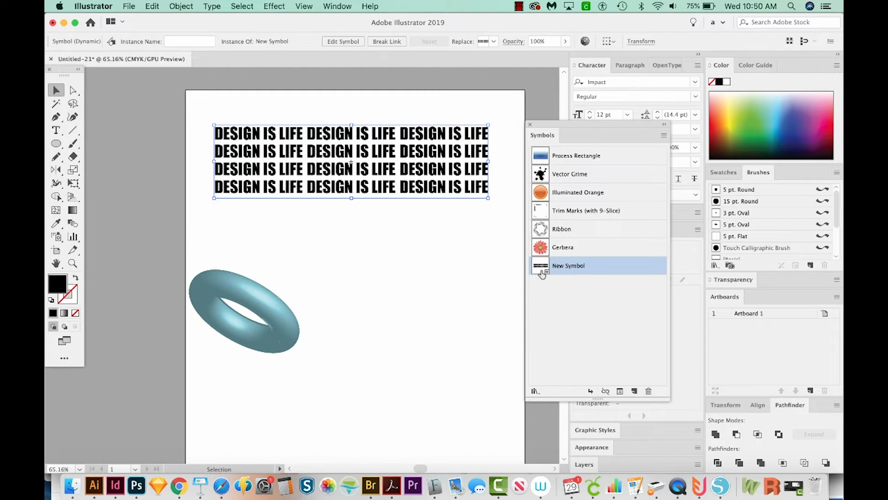
Step: Move the ring toward the middle of the page and reopen its 3D Revolve settings with preview on
{"action": "left_click", "coordinate": [248, 293]}
{"action": "left_click_drag", "start_coordinate": [261, 309], "coordinate": [336, 286]}
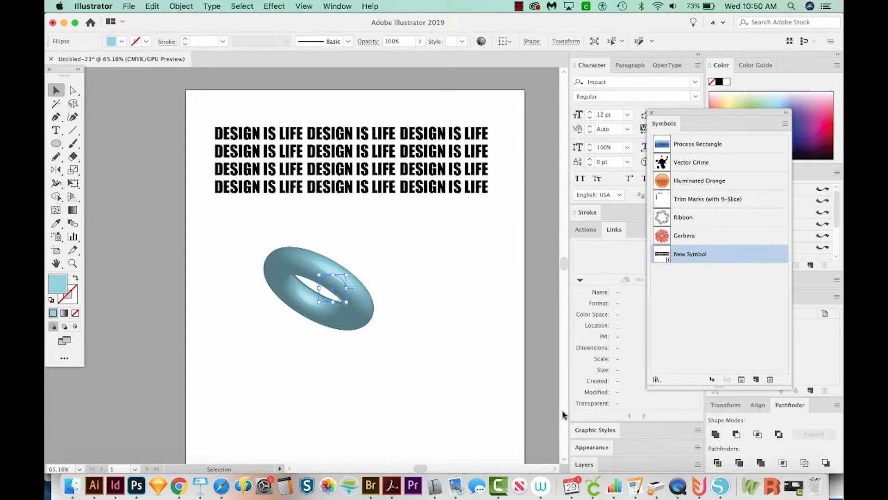
{"action": "left_click", "coordinate": [598, 448]}
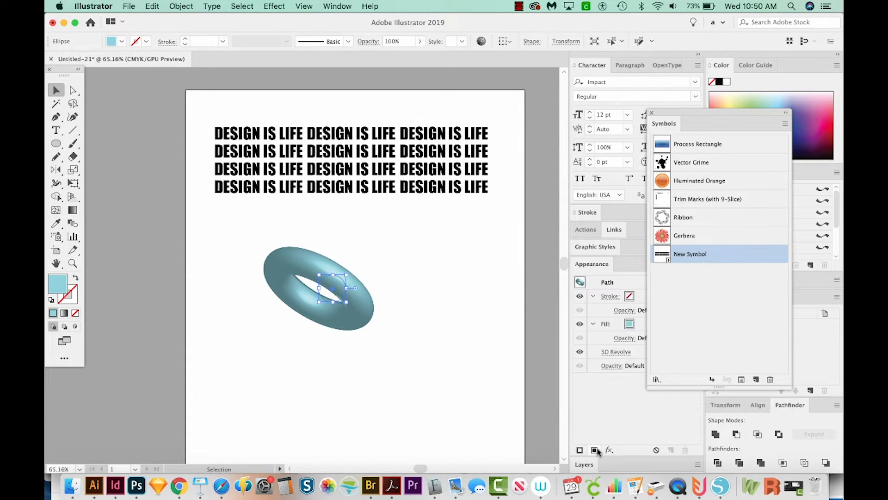
{"action": "left_click", "coordinate": [618, 353]}
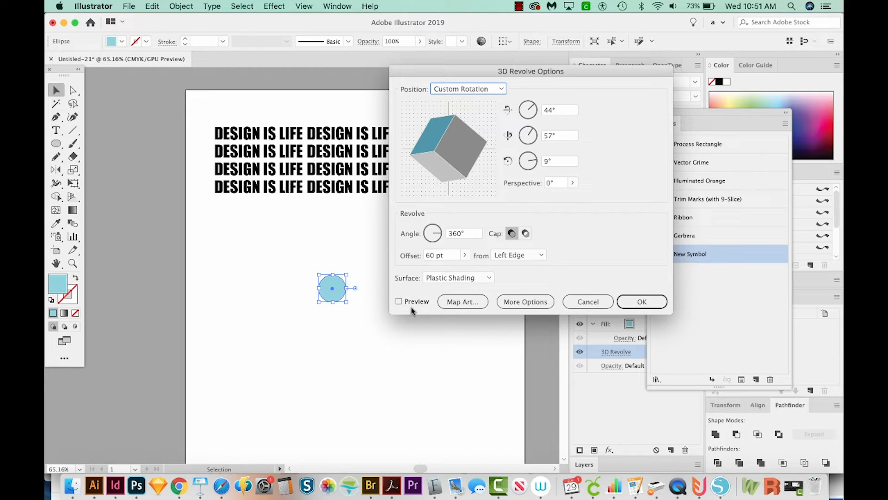
{"action": "left_click", "coordinate": [399, 301]}
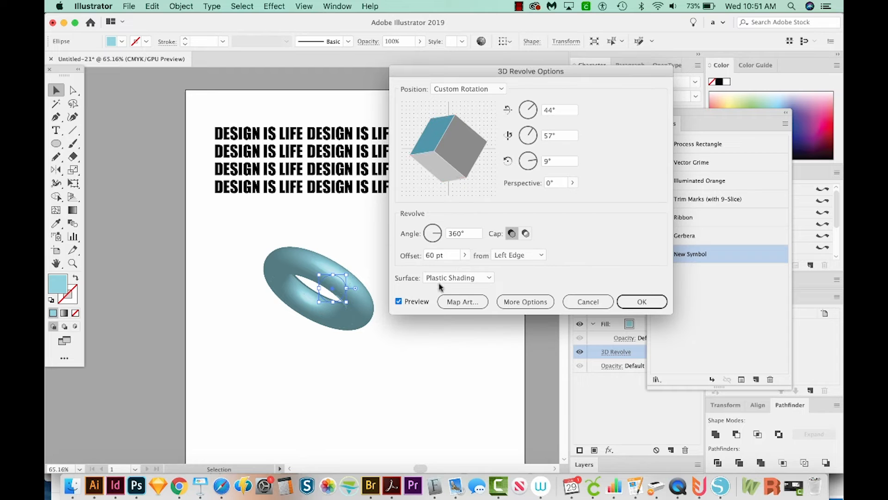
Step: Map New Symbol onto the ring's surface, scaled to fit and narrowed slightly at its right edge, and apply the effect
{"action": "left_click", "coordinate": [457, 303]}
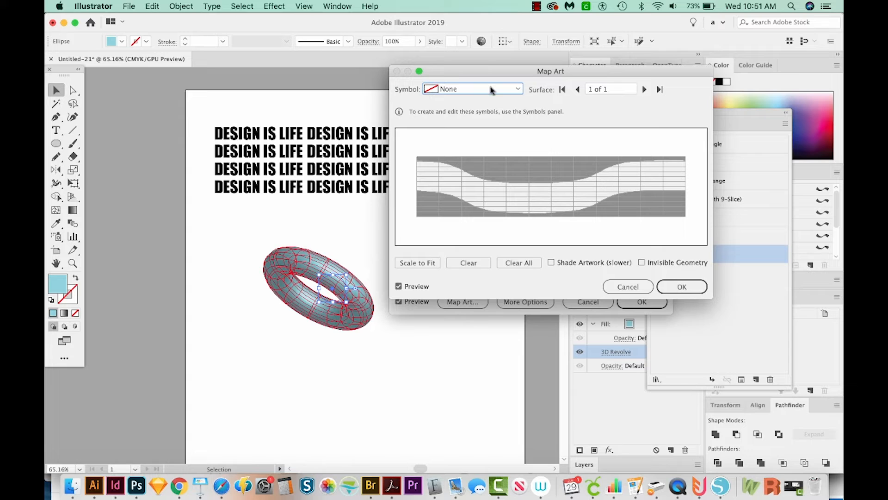
{"action": "left_click", "coordinate": [519, 90]}
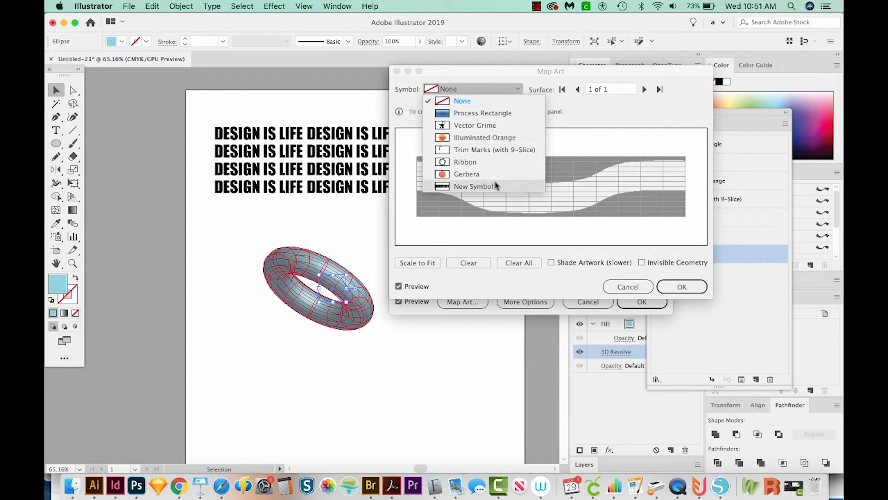
{"action": "left_click", "coordinate": [476, 187]}
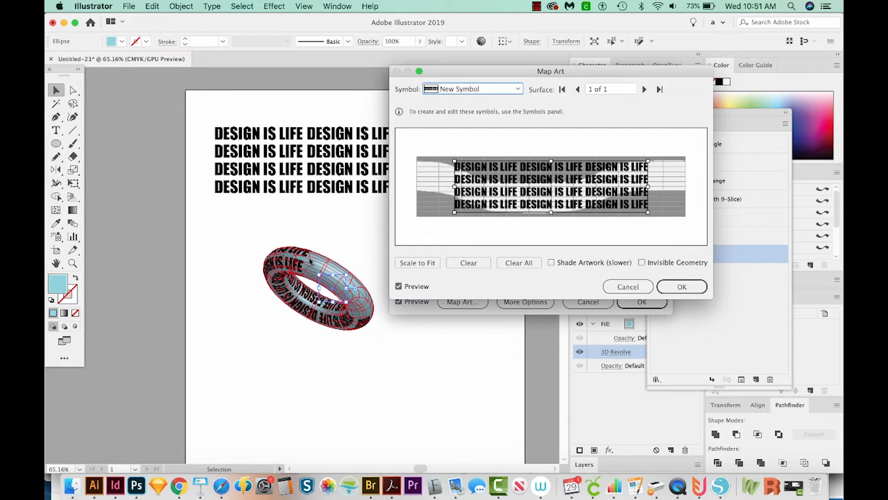
{"action": "left_click", "coordinate": [410, 265]}
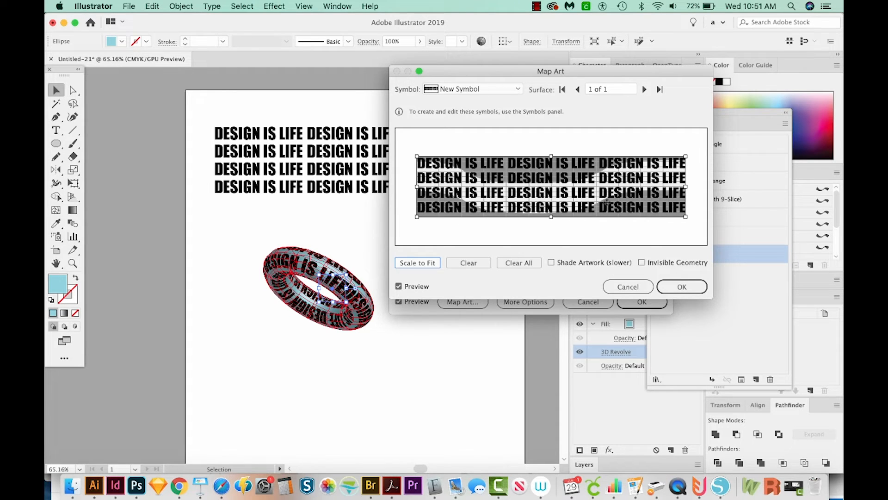
{"action": "left_click_drag", "start_coordinate": [688, 185], "coordinate": [685, 187]}
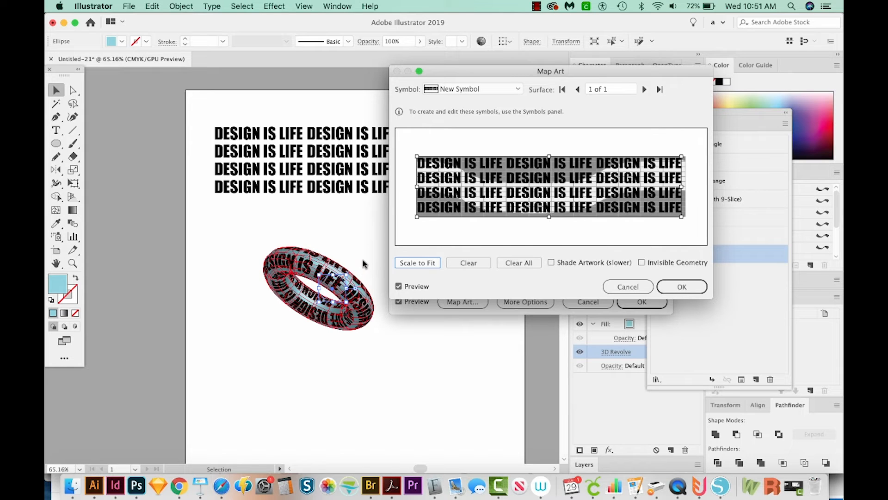
{"action": "left_click", "coordinate": [687, 288]}
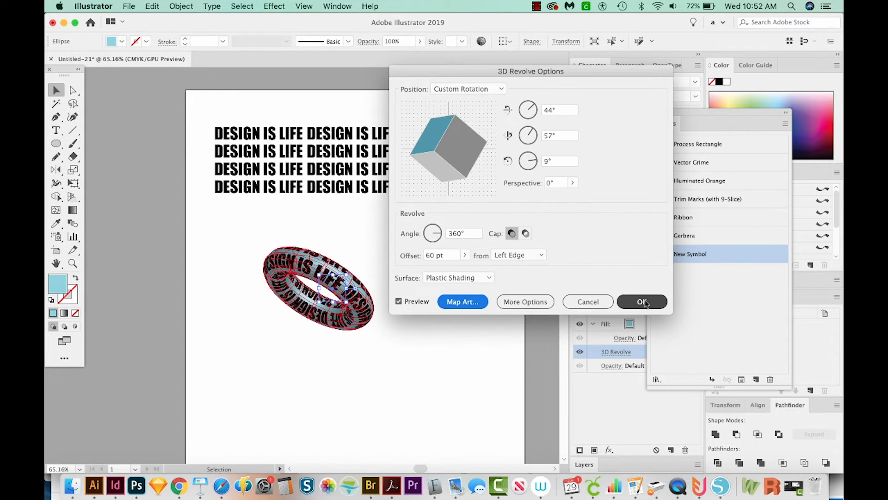
{"action": "left_click", "coordinate": [642, 301]}
{"action": "left_click", "coordinate": [365, 357]}
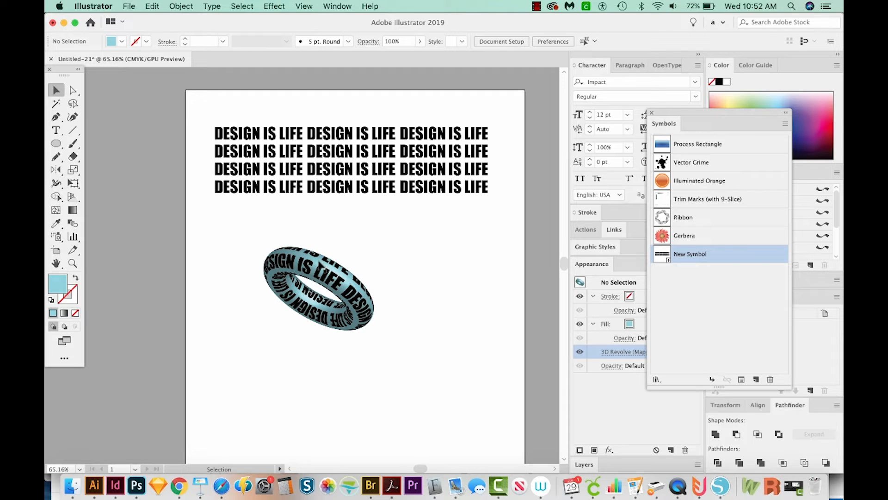
Step: Expand the text block's symbol instance into editable text with Object and Fill included
{"action": "left_click", "coordinate": [368, 186]}
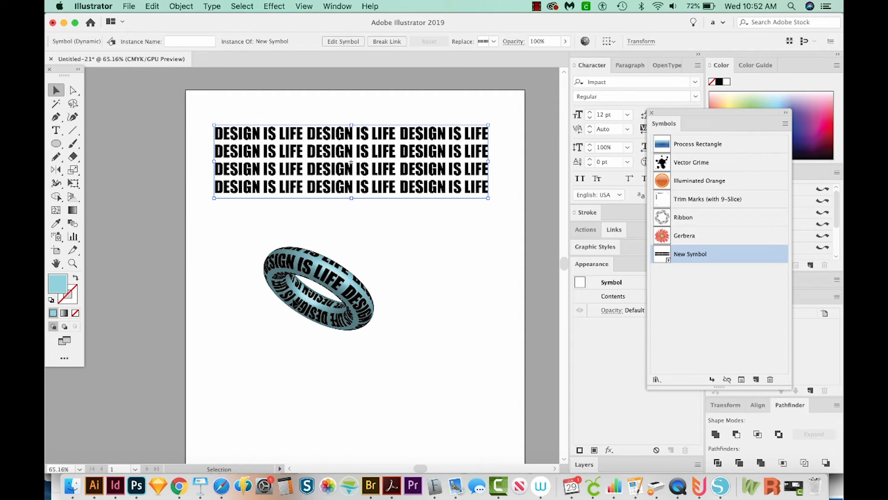
{"action": "left_click_drag", "start_coordinate": [713, 112], "coordinate": [741, 104]}
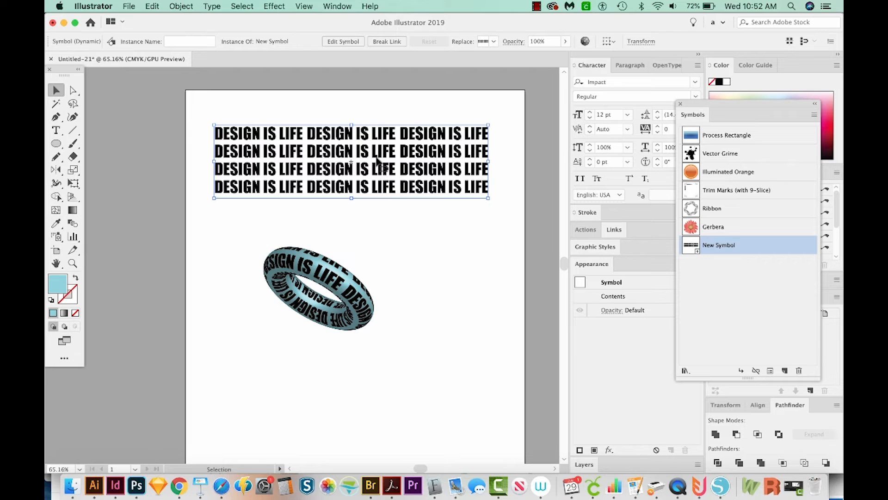
{"action": "left_click", "coordinate": [186, 5]}
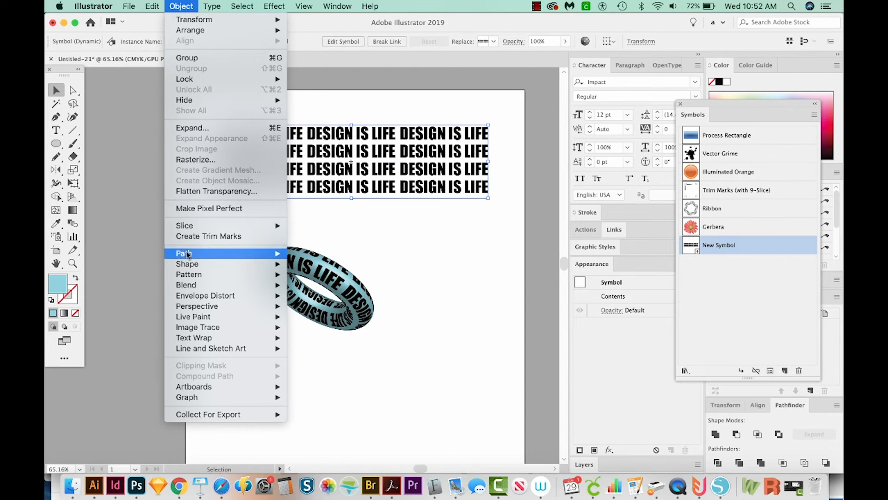
{"action": "left_click", "coordinate": [192, 128]}
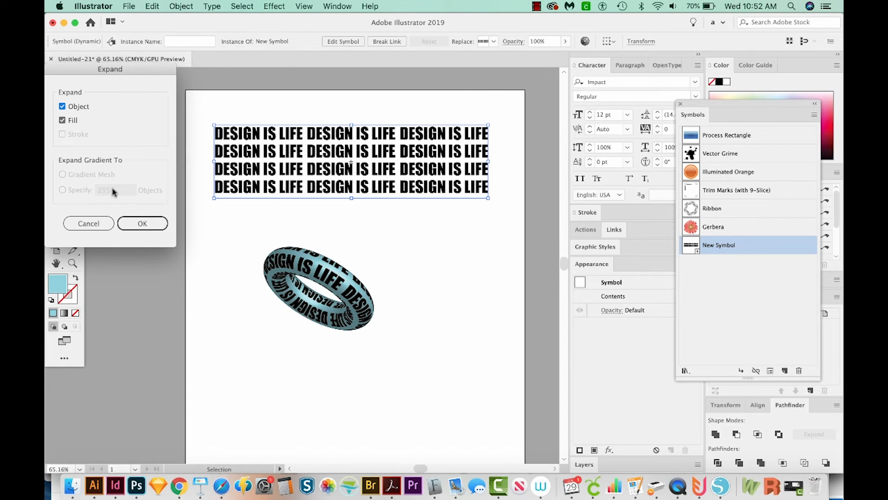
{"action": "left_click", "coordinate": [137, 224]}
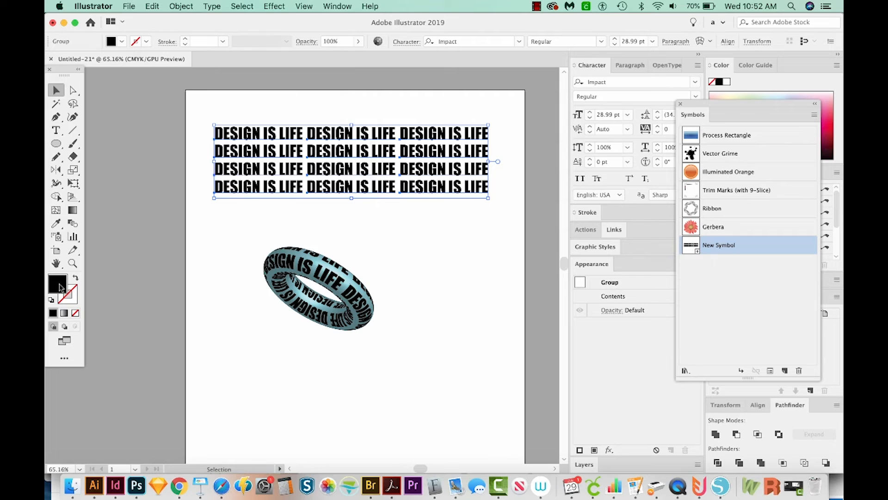
Step: Fill the expanded text block with bright green, 99fc1a
{"action": "double_click", "coordinate": [64, 283]}
{"action": "left_click", "coordinate": [211, 200]}
{"action": "left_click", "coordinate": [150, 97]}
{"action": "left_click", "coordinate": [180, 100]}
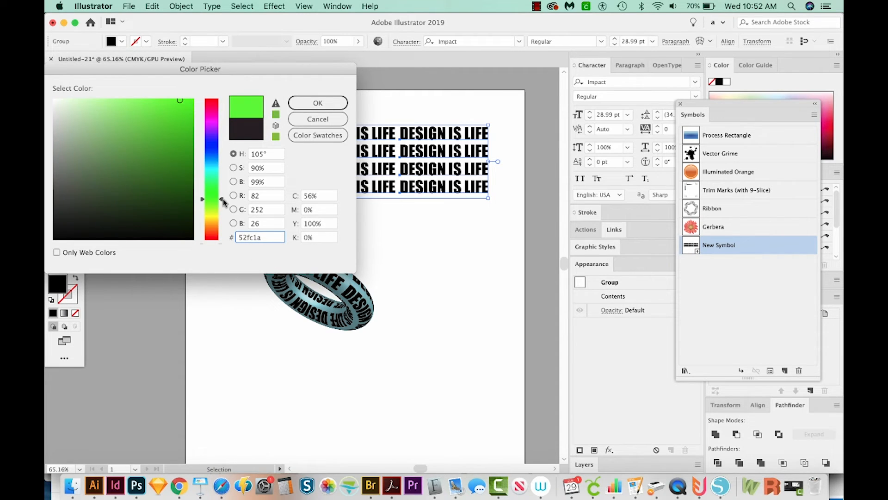
{"action": "left_click", "coordinate": [223, 206]}
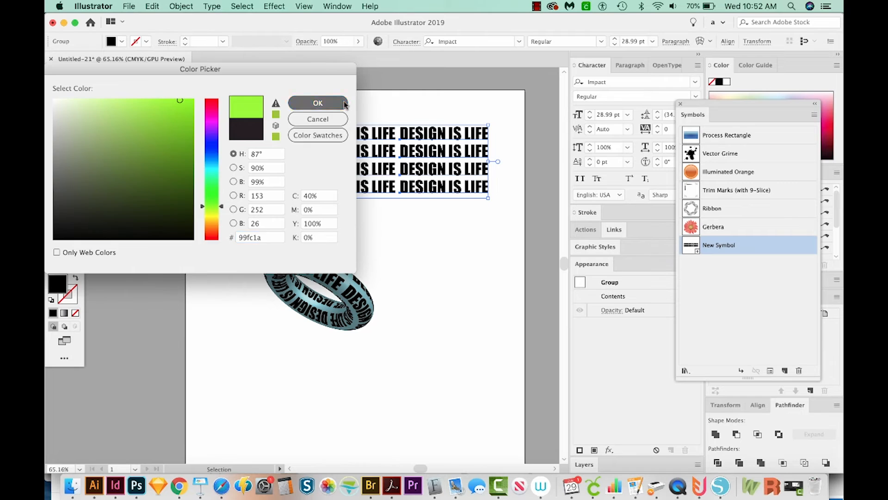
{"action": "left_click", "coordinate": [317, 103]}
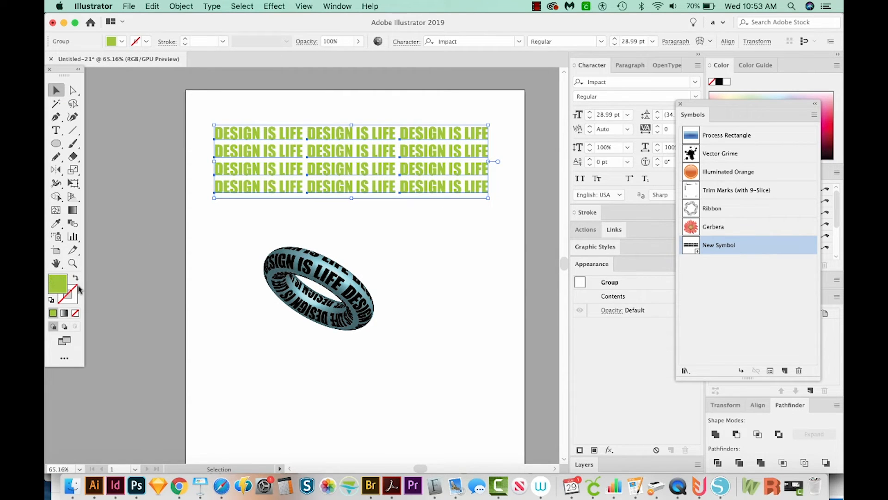
Step: Change the text block's fill to a brighter, vivid yellow-green
{"action": "double_click", "coordinate": [58, 283]}
{"action": "type", "text": "ccff33"}
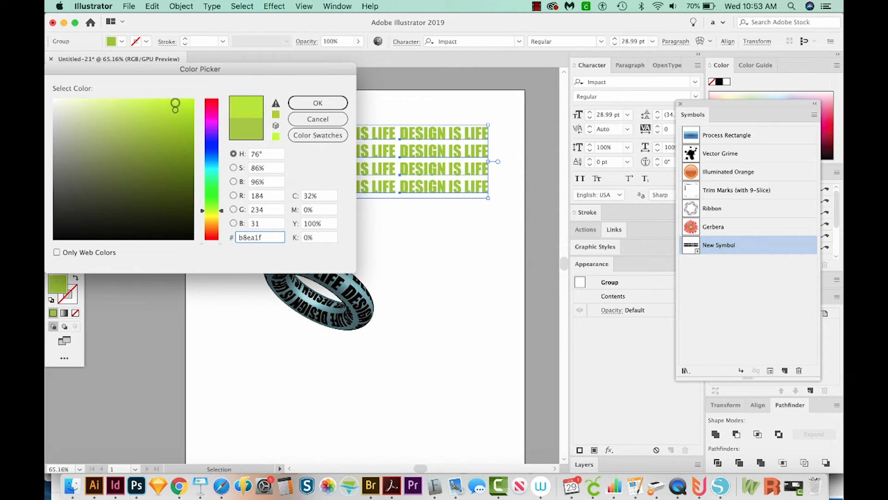
{"action": "left_click", "coordinate": [318, 103]}
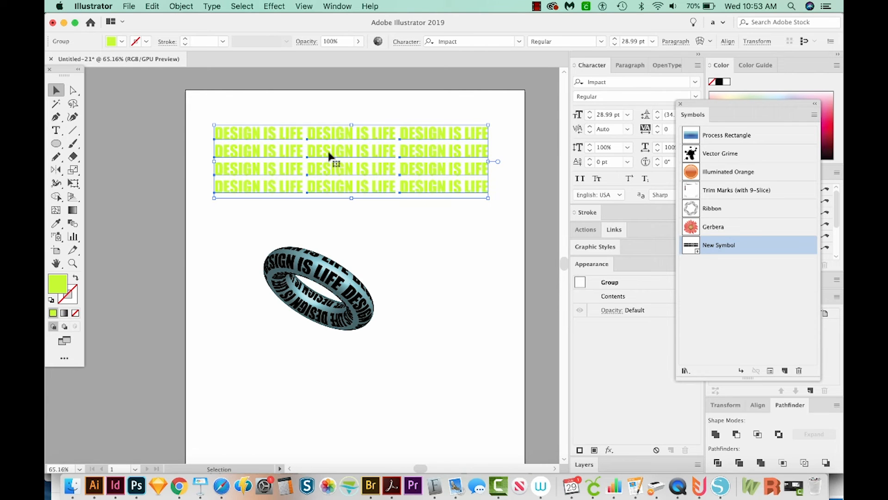
Step: Replace New Symbol with the yellow-green text block so the ring's mapped artwork is updated
{"action": "left_click_drag", "start_coordinate": [328, 154], "coordinate": [691, 248]}
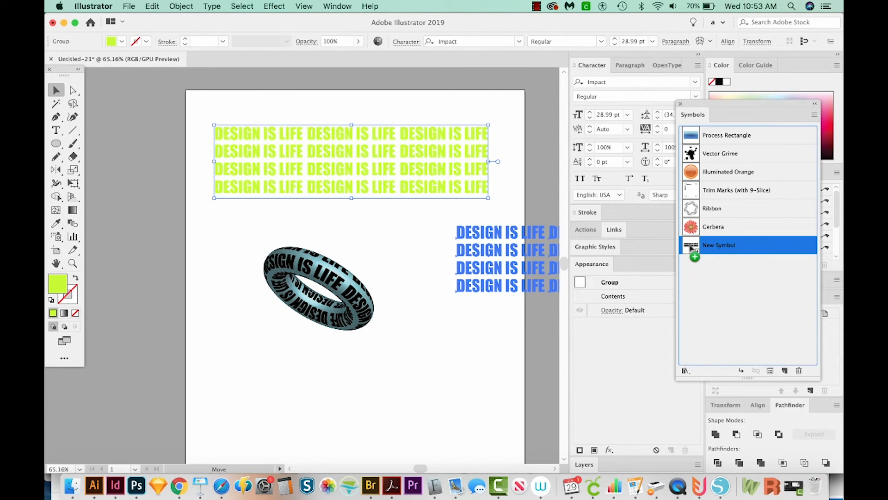
{"action": "left_click_drag", "start_coordinate": [691, 248], "coordinate": [692, 248]}
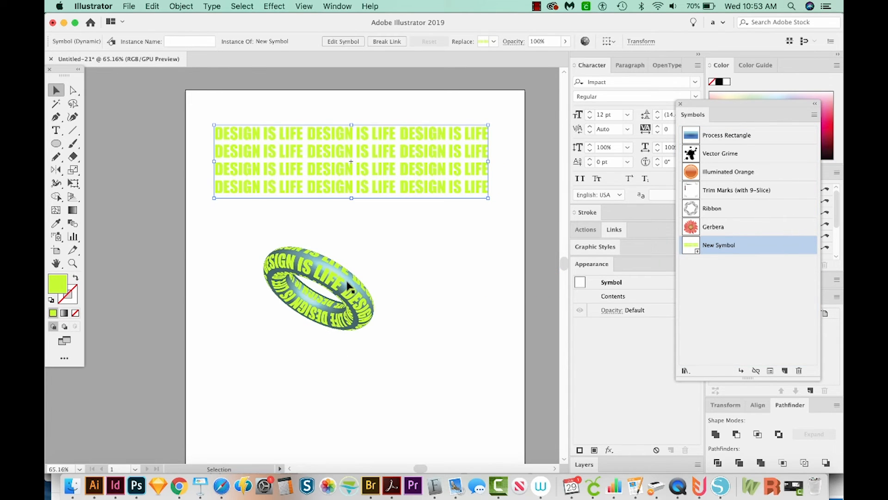
Step: Draw a rectangle covering the ring below the text block and fill it with black
{"action": "key", "text": "m"}
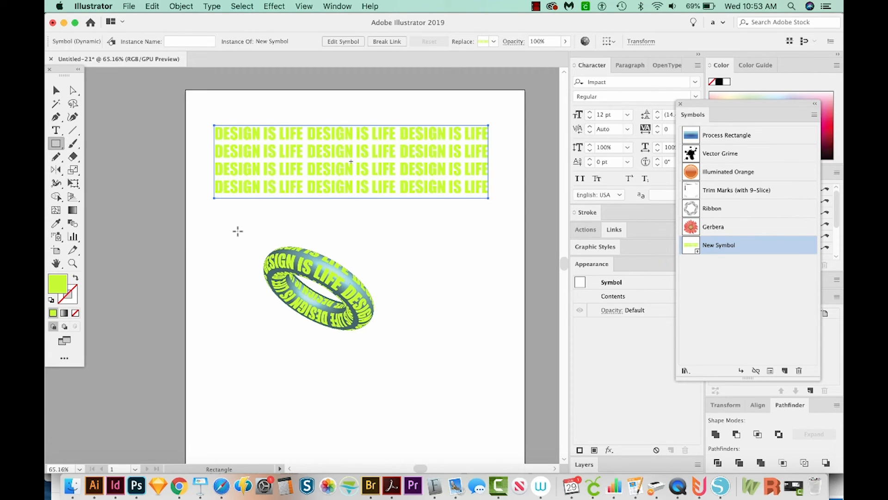
{"action": "left_click_drag", "start_coordinate": [239, 230], "coordinate": [406, 349]}
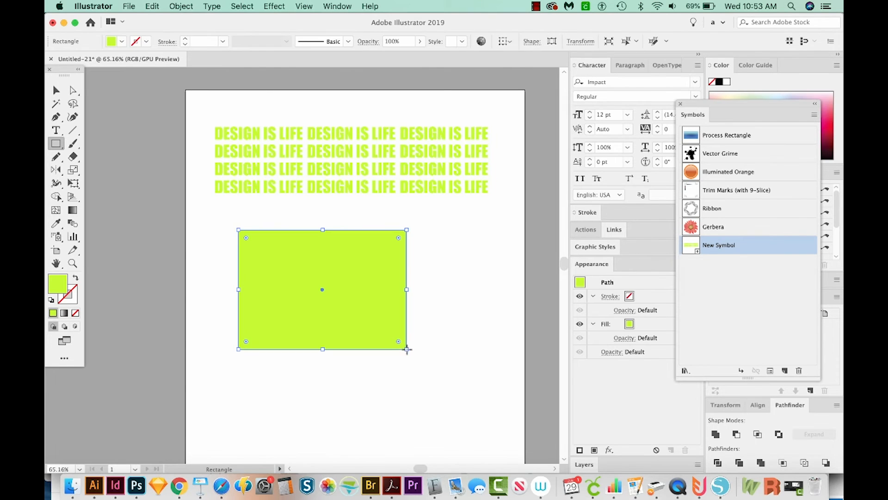
{"action": "double_click", "coordinate": [59, 290]}
{"action": "left_click_drag", "start_coordinate": [65, 227], "coordinate": [47, 251]}
{"action": "left_click", "coordinate": [318, 103]}
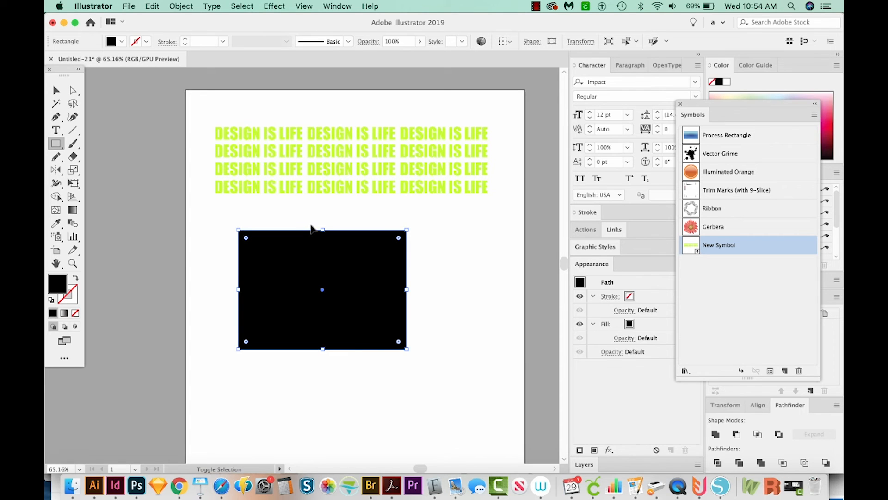
Step: Send the black rectangle to the back so it sits behind the 3D ring, and deselect it
{"action": "key", "text": "super+shift+bracketleft"}
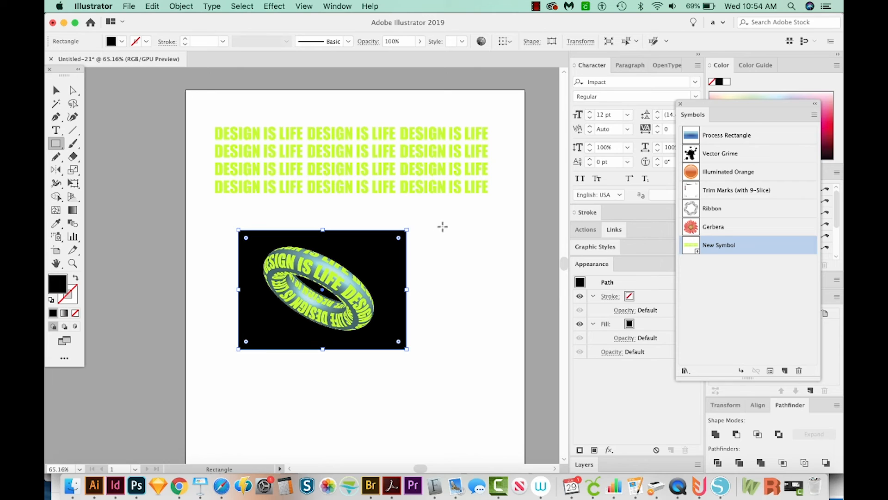
{"action": "key", "text": "v"}
{"action": "left_click", "coordinate": [421, 241]}
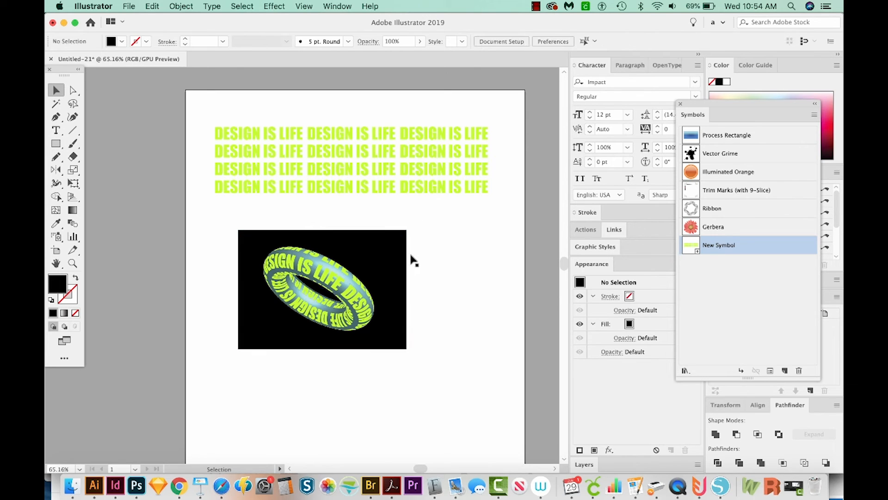
Step: Select the 3D ring's source circle, check it in outline view, and change its fill to the black swatch
{"action": "left_click", "coordinate": [346, 286]}
{"action": "left_click", "coordinate": [331, 290]}
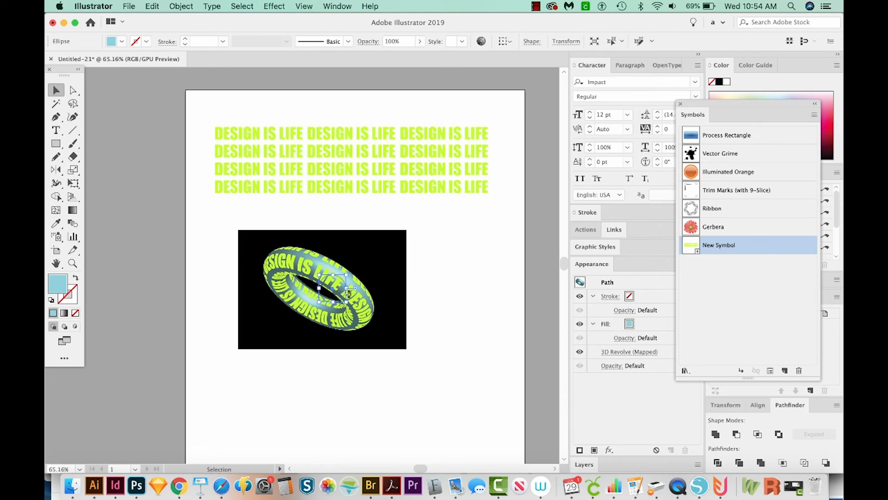
{"action": "key", "text": "a"}
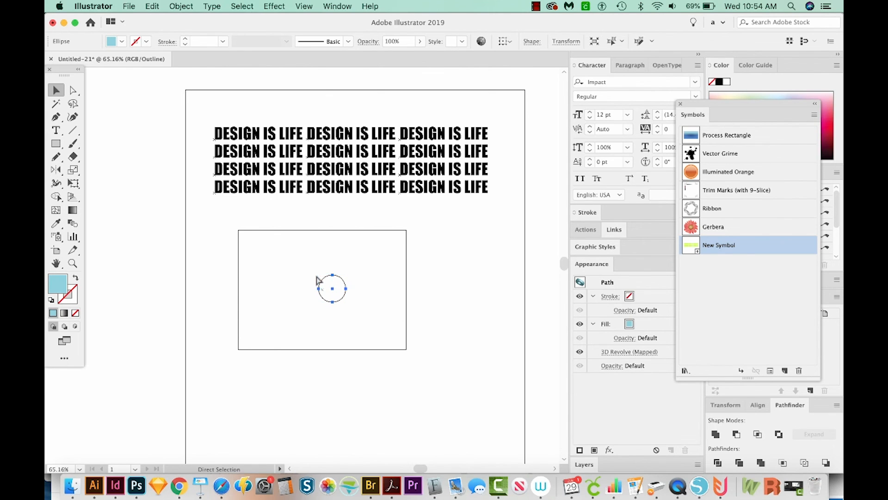
{"action": "key", "text": "super+y"}
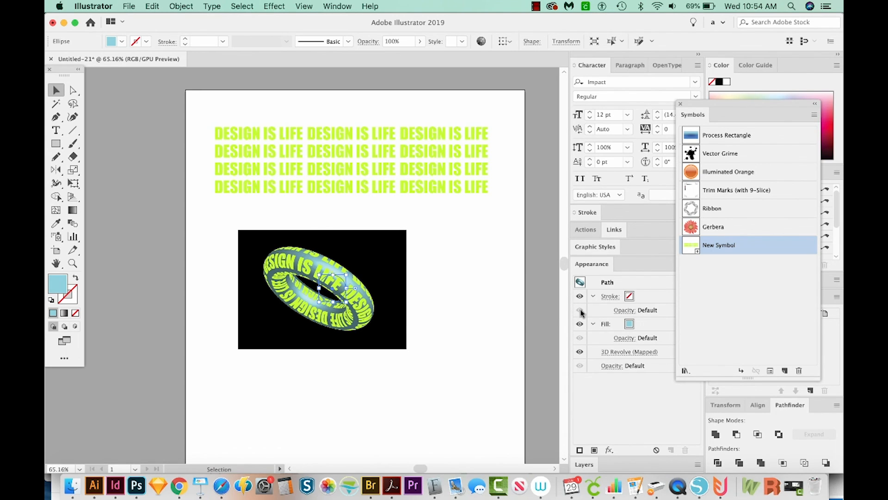
{"action": "left_click", "coordinate": [629, 325]}
{"action": "left_click", "coordinate": [629, 326]}
{"action": "left_click", "coordinate": [629, 325]}
{"action": "left_click", "coordinate": [634, 326]}
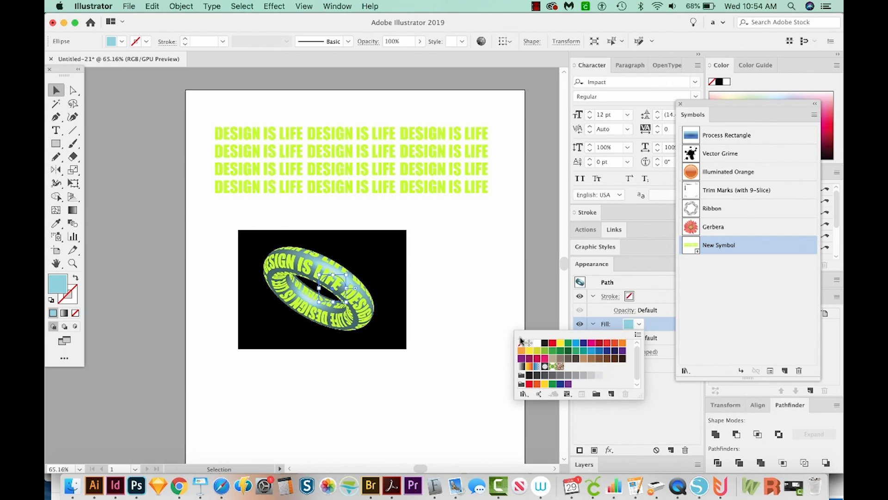
{"action": "left_click", "coordinate": [545, 343]}
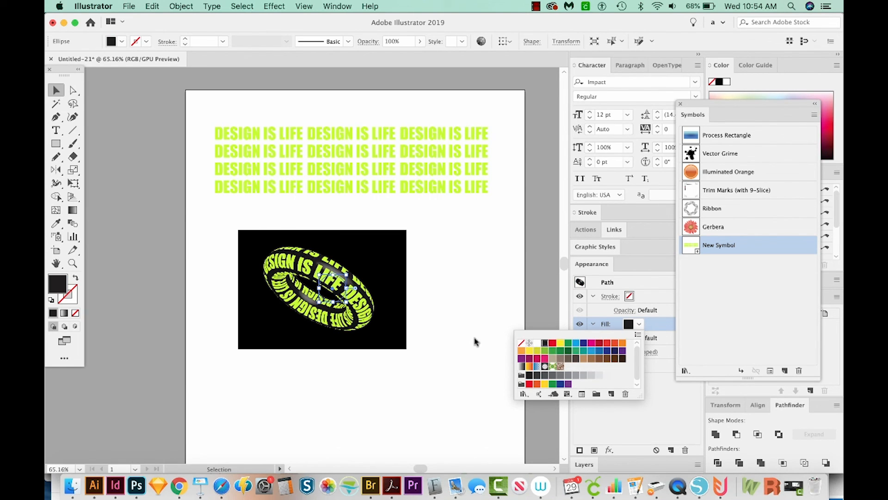
{"action": "left_click", "coordinate": [273, 325]}
{"action": "left_click", "coordinate": [288, 396]}
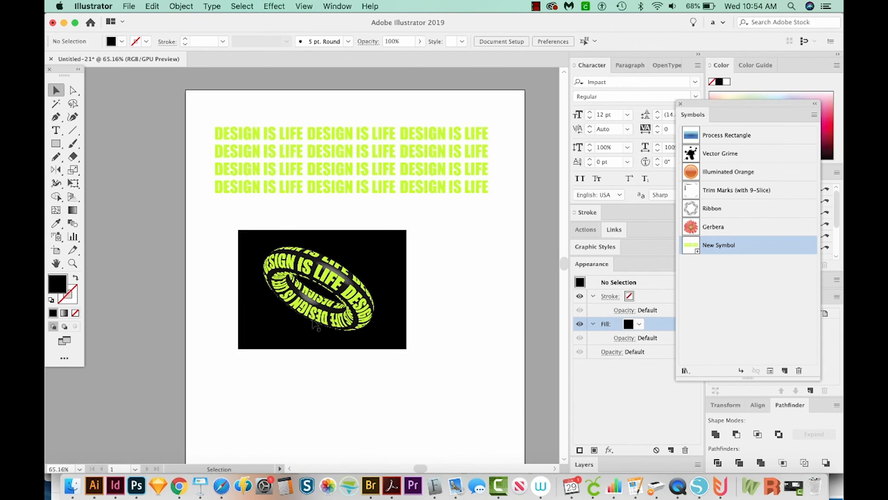
{"action": "key", "text": "z"}
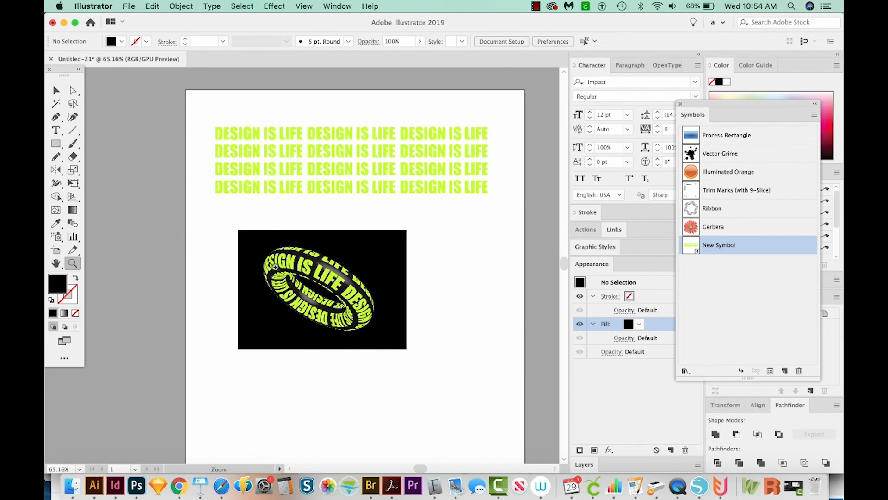
{"action": "left_click", "coordinate": [333, 279]}
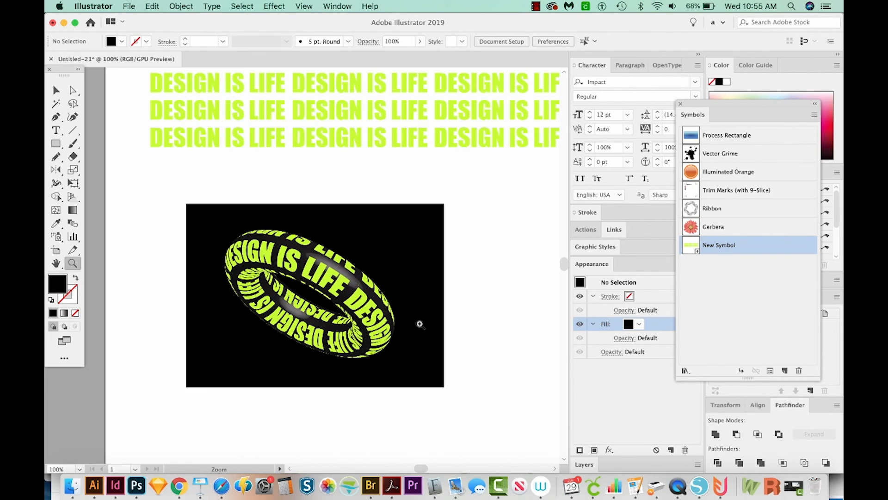